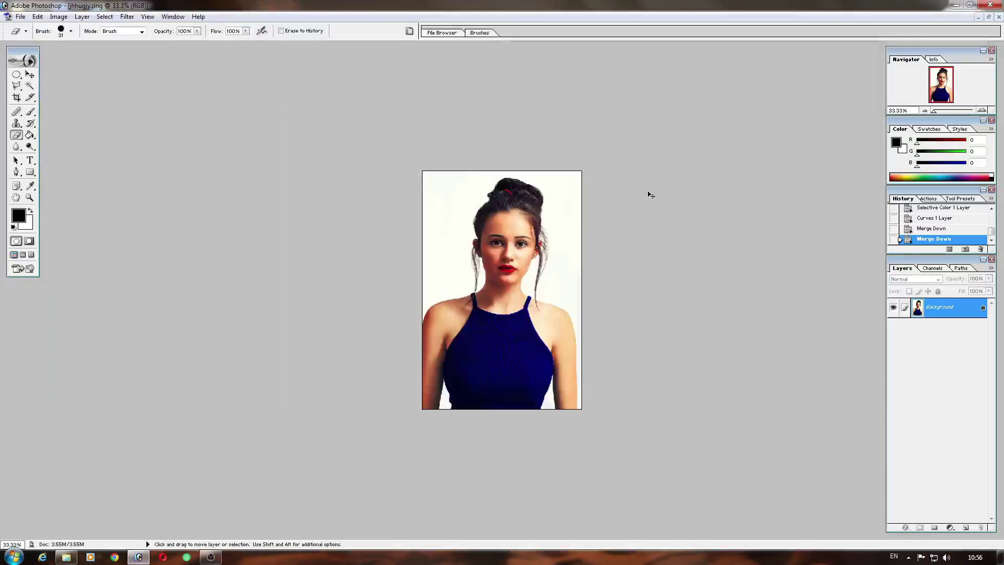
# - Duplicate the Background layer as Background copy
pyautogui.hotkey('ctrl', '+')
pyautogui.hotkey('ctrl', '+')
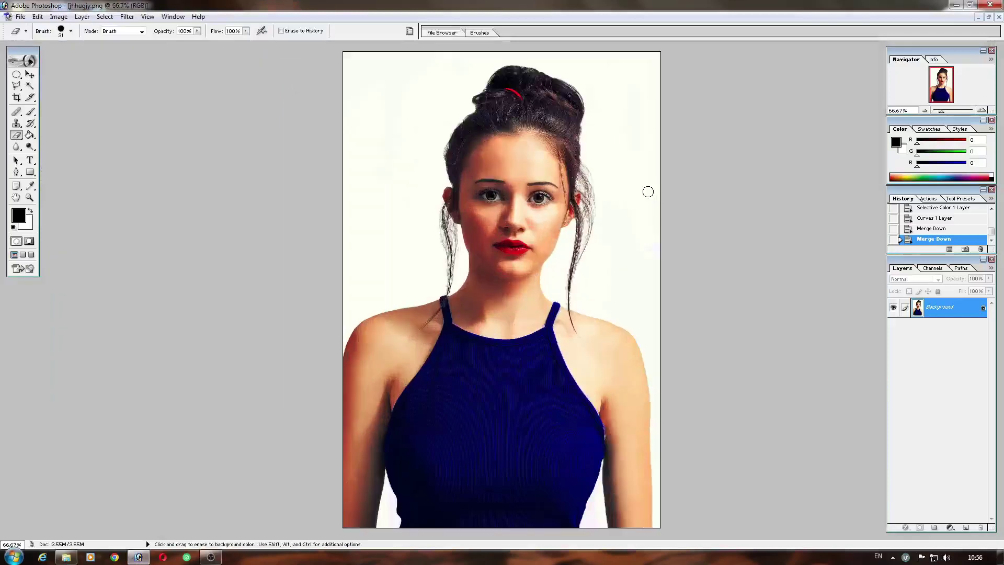
pyautogui.rightClick(944, 308)
pyautogui.click(940, 341)
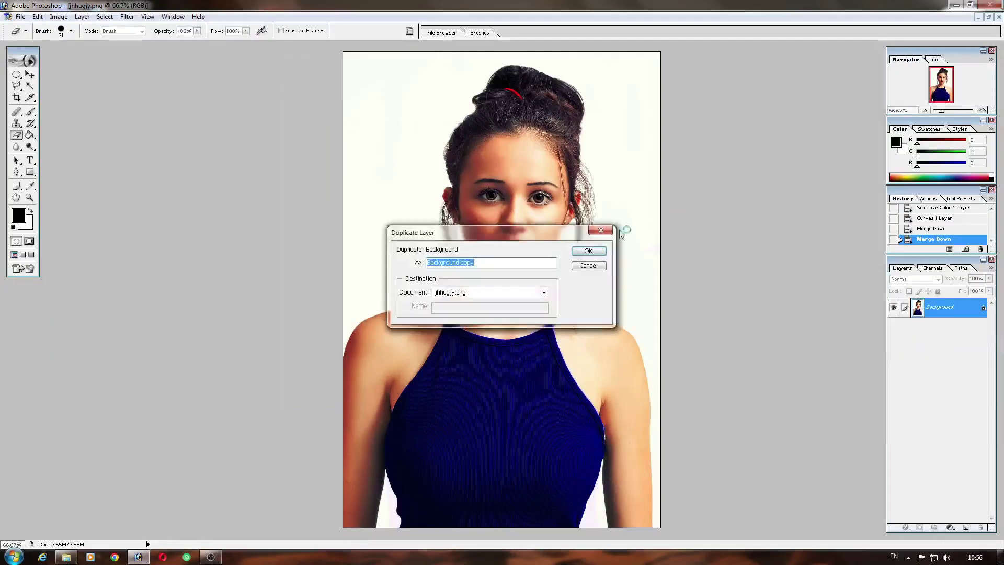
pyautogui.click(601, 251)
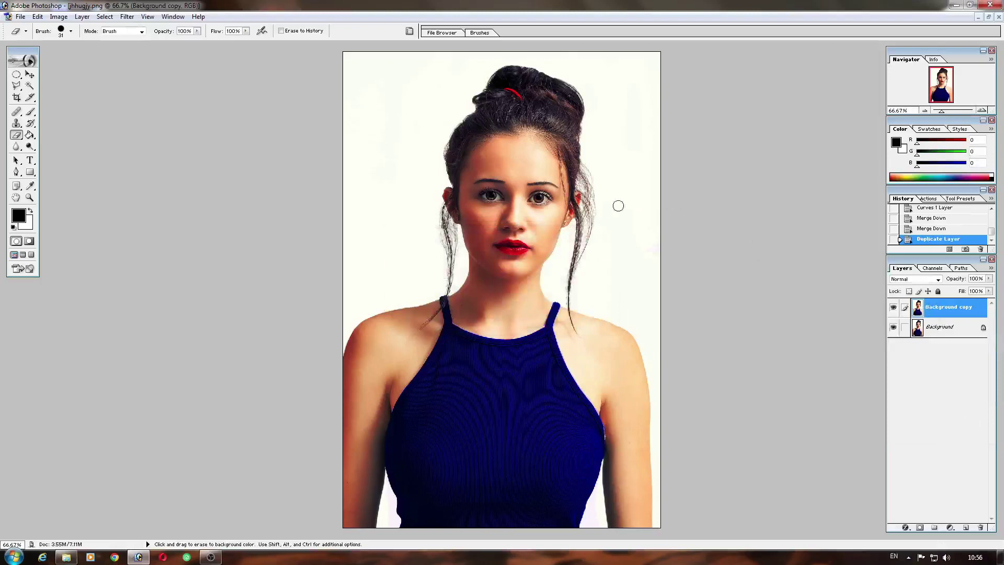
# - Select a small ellipse on the forehead and add a Selective Color adjustment layer limited to that selection
pyautogui.click(17, 76)
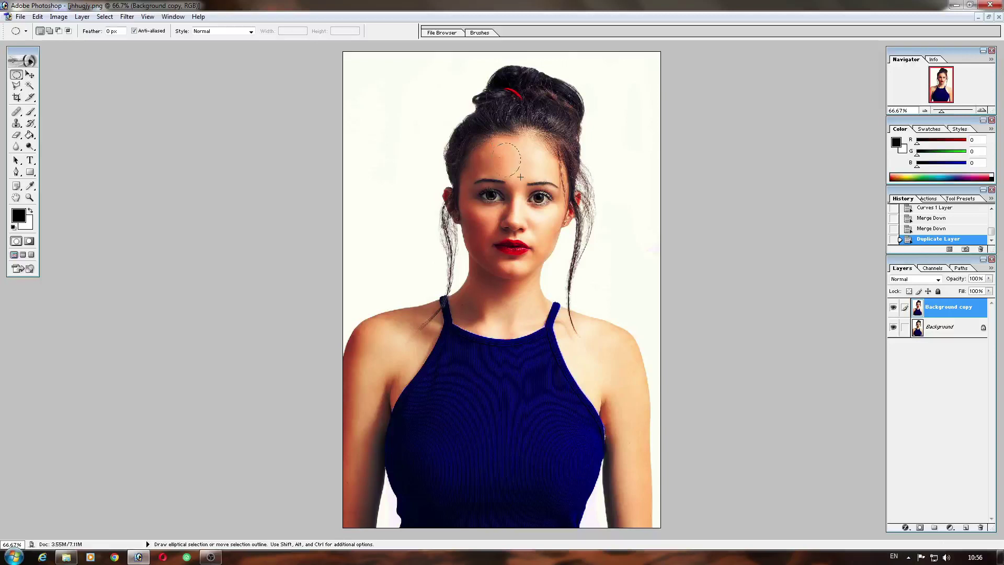
pyautogui.moveTo(520, 176); pyautogui.dragTo(523, 179)
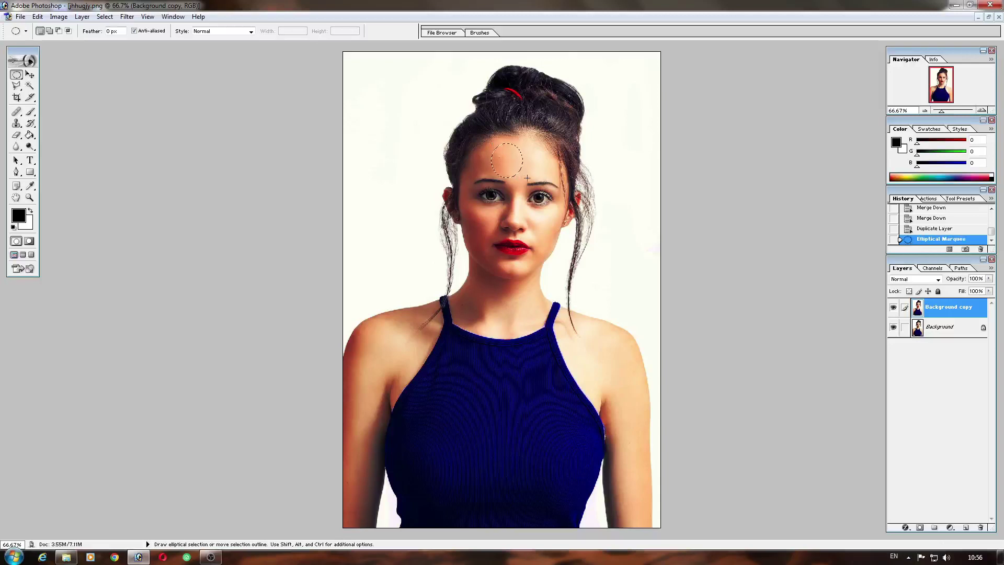
pyautogui.click(950, 528)
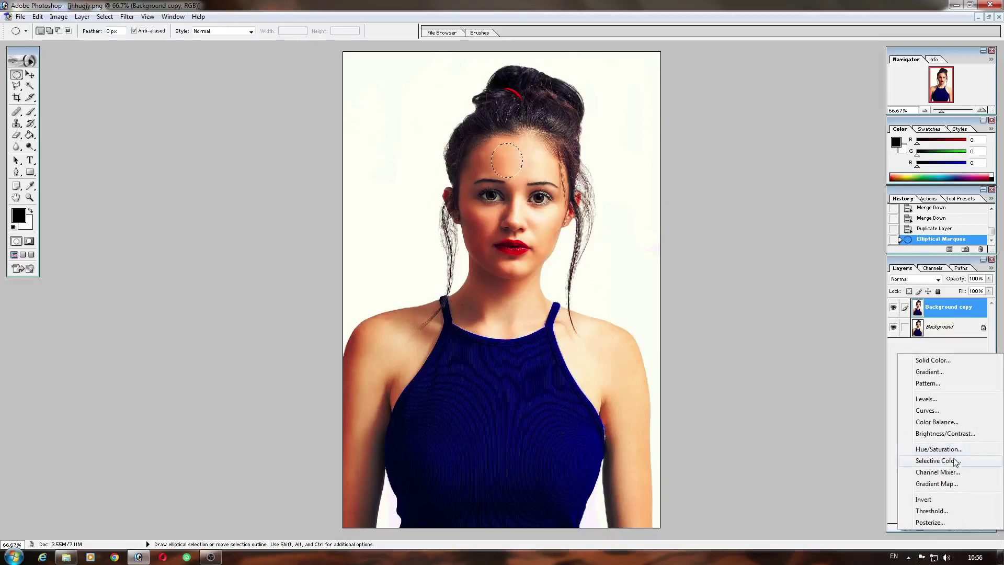
pyautogui.click(956, 462)
# - Set Black to -92 for Reds and about -75 for Yellows in the Selective Color adjustment
pyautogui.moveTo(761, 185); pyautogui.dragTo(720, 184)
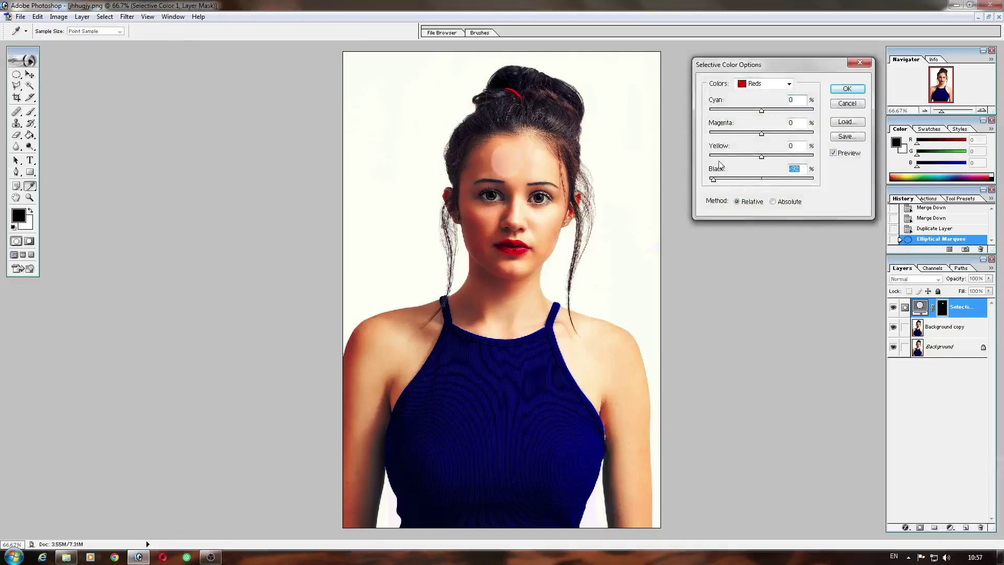
pyautogui.click(753, 88)
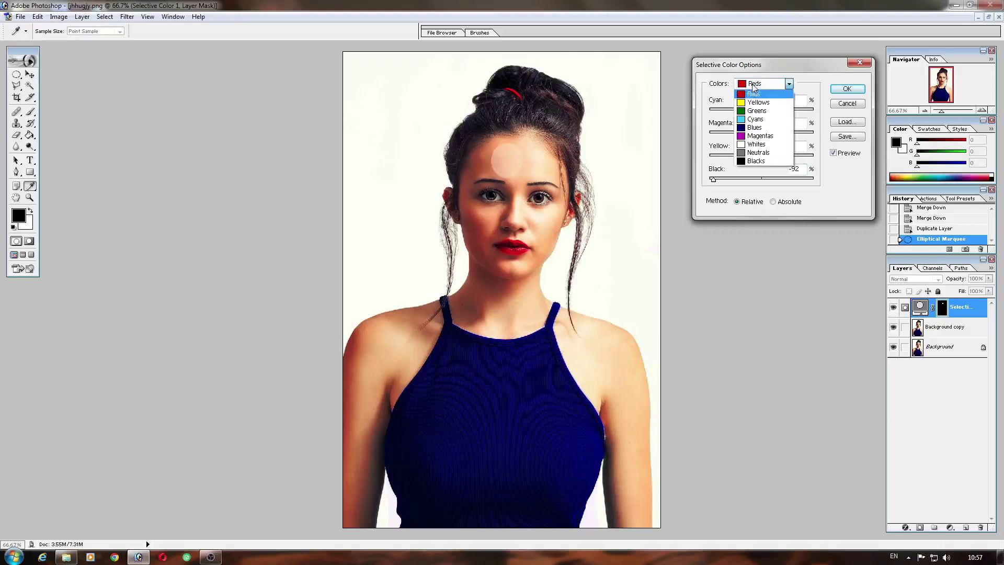
pyautogui.click(751, 101)
pyautogui.moveTo(740, 182); pyautogui.dragTo(731, 182)
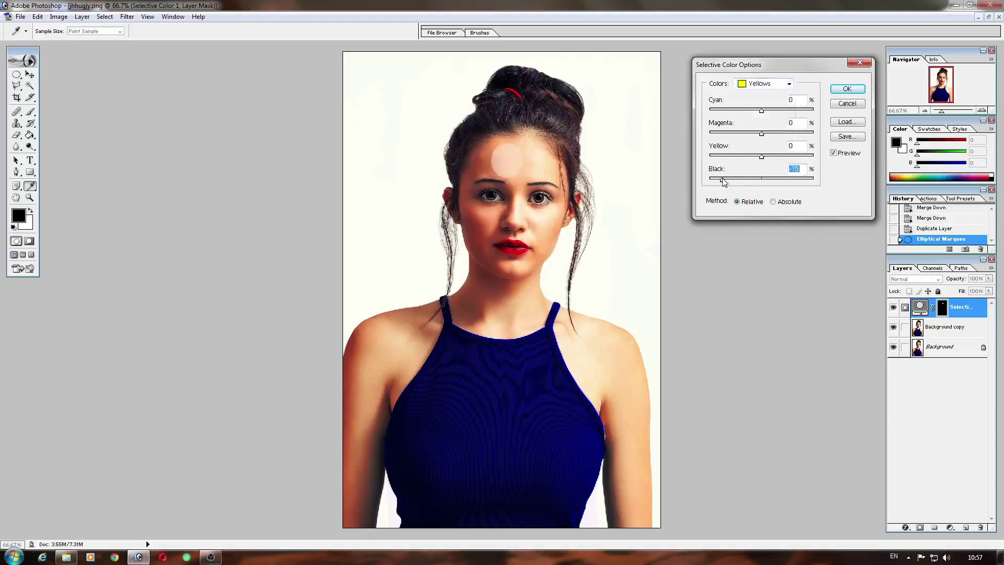
pyautogui.click(847, 89)
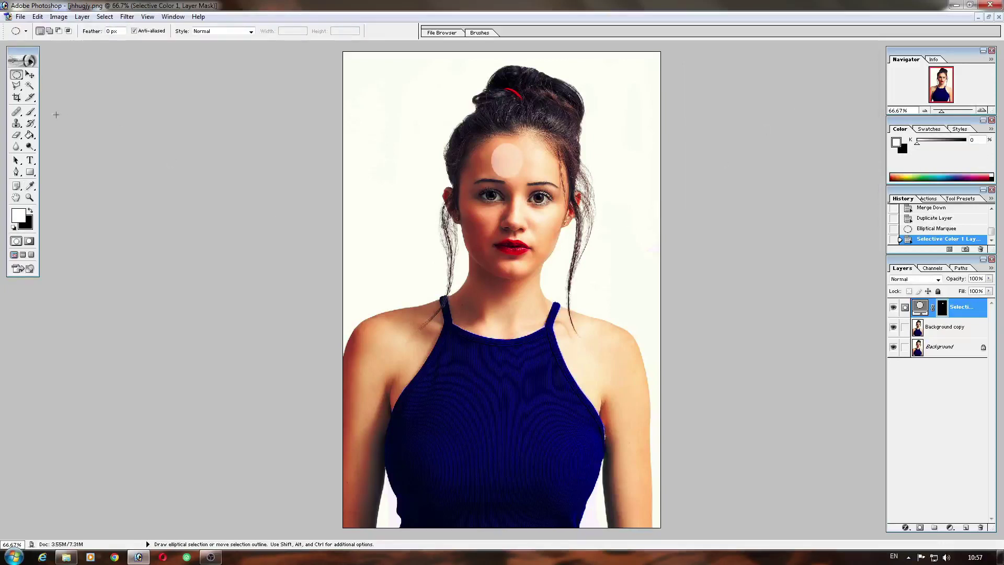
# - Paint over the face in white on the Selective Color layer mask with a 60 px brush
pyautogui.click(31, 211)
pyautogui.click(30, 112)
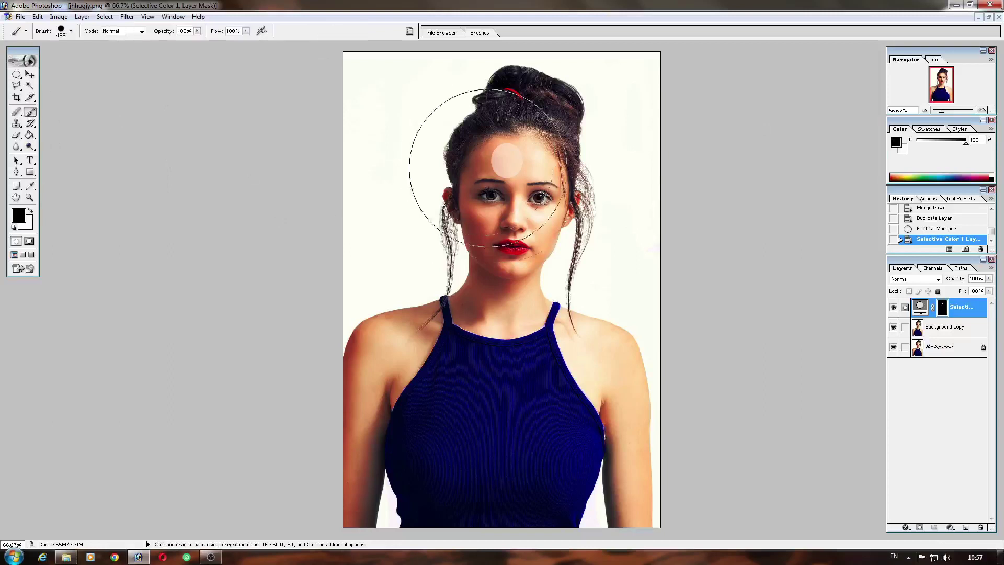
pyautogui.click(71, 31)
pyautogui.moveTo(62, 58); pyautogui.dragTo(49, 59)
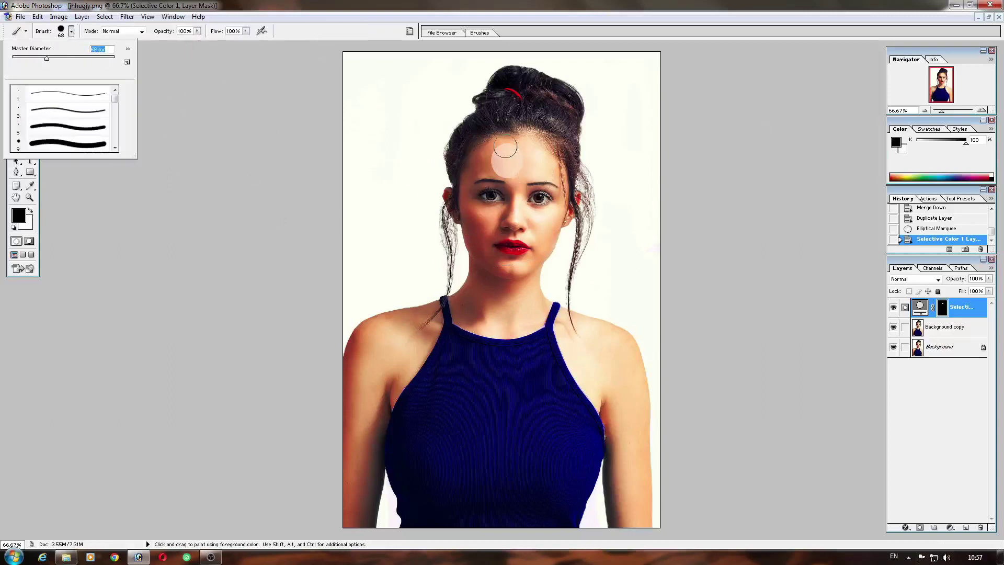
pyautogui.moveTo(505, 148)
pyautogui.mouseDown()
pyautogui.moveTo(482, 153)
pyautogui.moveTo(533, 146)
pyautogui.moveTo(565, 189)
pyautogui.moveTo(545, 144)
pyautogui.moveTo(509, 140)
pyautogui.moveTo(473, 162)
pyautogui.moveTo(468, 192)
pyautogui.moveTo(453, 194)
pyautogui.moveTo(456, 212)
pyautogui.moveTo(524, 172)
pyautogui.moveTo(572, 208)
pyautogui.moveTo(551, 220)
pyautogui.moveTo(524, 211)
pyautogui.moveTo(518, 194)
pyautogui.moveTo(493, 221)
pyautogui.moveTo(501, 214)
pyautogui.moveTo(531, 228)
pyautogui.moveTo(542, 244)
pyautogui.moveTo(557, 232)
pyautogui.moveTo(544, 256)
pyautogui.moveTo(506, 270)
pyautogui.moveTo(488, 262)
pyautogui.moveTo(475, 216)
pyautogui.moveTo(502, 215)
pyautogui.moveTo(505, 225)
pyautogui.moveTo(487, 230)
pyautogui.moveTo(471, 256)
pyautogui.mouseUp()
pyautogui.click(30, 211)
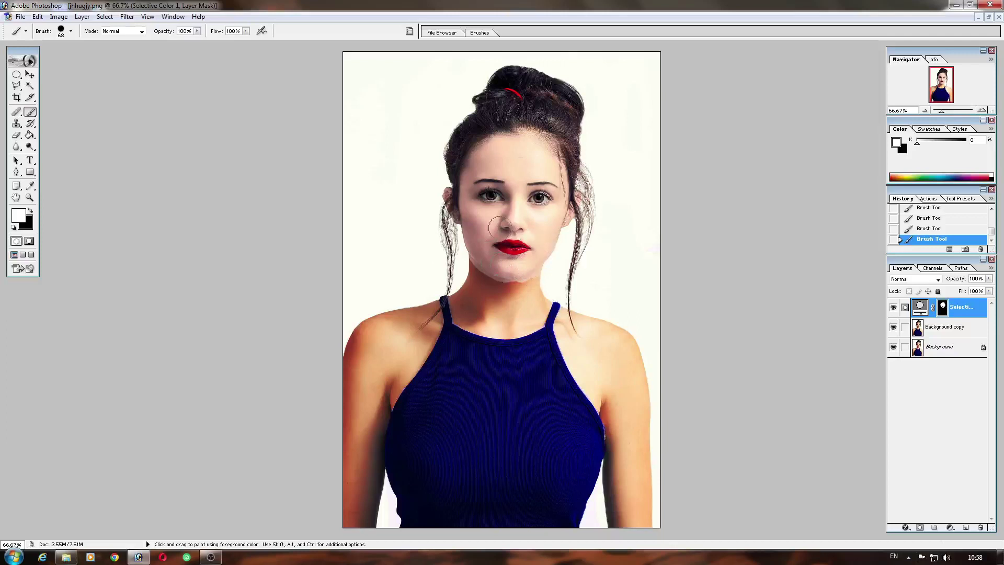
# - Extend the white mask painting over the neck, shoulders and arms, and merge the adjustment down into Background copy
pyautogui.scroll(1, 697, 308)
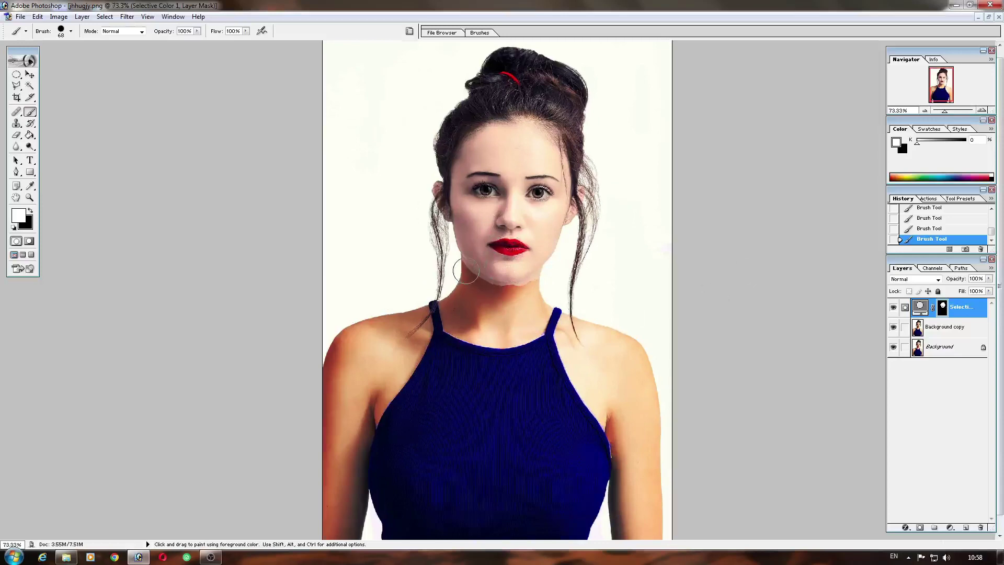
pyautogui.moveTo(466, 271)
pyautogui.mouseDown()
pyautogui.moveTo(491, 297)
pyautogui.moveTo(544, 294)
pyautogui.moveTo(477, 281)
pyautogui.moveTo(572, 306)
pyautogui.moveTo(529, 317)
pyautogui.moveTo(541, 327)
pyautogui.moveTo(460, 324)
pyautogui.moveTo(508, 315)
pyautogui.moveTo(452, 292)
pyautogui.moveTo(435, 321)
pyautogui.moveTo(440, 287)
pyautogui.moveTo(424, 320)
pyautogui.moveTo(401, 326)
pyautogui.moveTo(418, 327)
pyautogui.moveTo(409, 303)
pyautogui.moveTo(397, 315)
pyautogui.moveTo(406, 353)
pyautogui.moveTo(388, 389)
pyautogui.moveTo(370, 389)
pyautogui.moveTo(371, 411)
pyautogui.moveTo(409, 367)
pyautogui.moveTo(376, 401)
pyautogui.moveTo(385, 360)
pyautogui.moveTo(374, 316)
pyautogui.moveTo(352, 348)
pyautogui.moveTo(340, 341)
pyautogui.moveTo(330, 374)
pyautogui.moveTo(348, 383)
pyautogui.moveTo(352, 419)
pyautogui.moveTo(378, 432)
pyautogui.moveTo(351, 430)
pyautogui.moveTo(345, 449)
pyautogui.moveTo(346, 503)
pyautogui.moveTo(367, 486)
pyautogui.moveTo(343, 511)
pyautogui.moveTo(316, 516)
pyautogui.moveTo(316, 414)
pyautogui.moveTo(364, 470)
pyautogui.mouseUp()
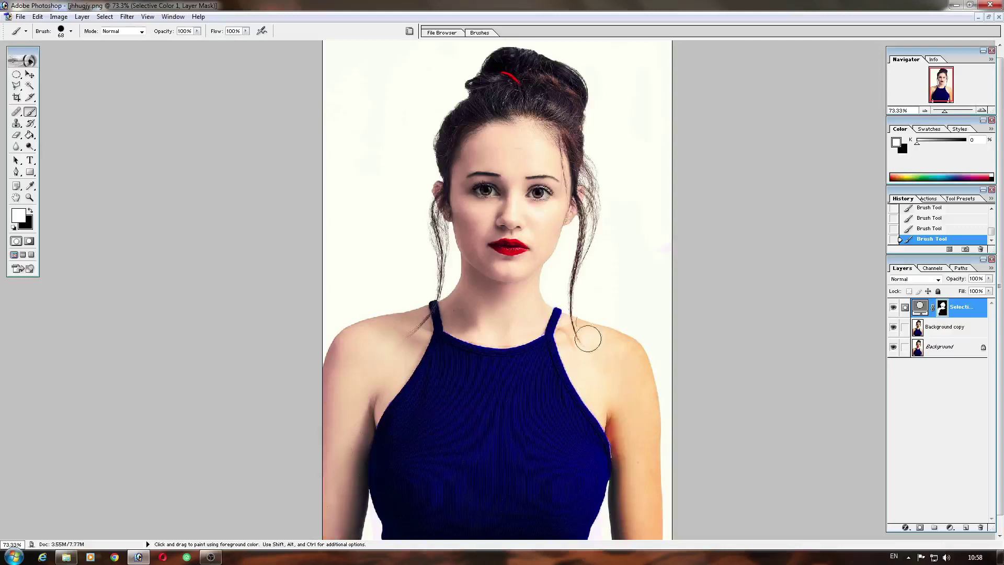
pyautogui.moveTo(557, 313)
pyautogui.mouseDown()
pyautogui.moveTo(587, 363)
pyautogui.moveTo(607, 360)
pyautogui.moveTo(642, 395)
pyautogui.moveTo(650, 333)
pyautogui.moveTo(589, 358)
pyautogui.moveTo(562, 311)
pyautogui.moveTo(583, 390)
pyautogui.moveTo(609, 384)
pyautogui.moveTo(637, 394)
pyautogui.moveTo(651, 427)
pyautogui.moveTo(657, 471)
pyautogui.moveTo(638, 468)
pyautogui.moveTo(621, 486)
pyautogui.moveTo(622, 520)
pyautogui.moveTo(641, 472)
pyautogui.moveTo(654, 490)
pyautogui.moveTo(611, 504)
pyautogui.mouseUp()
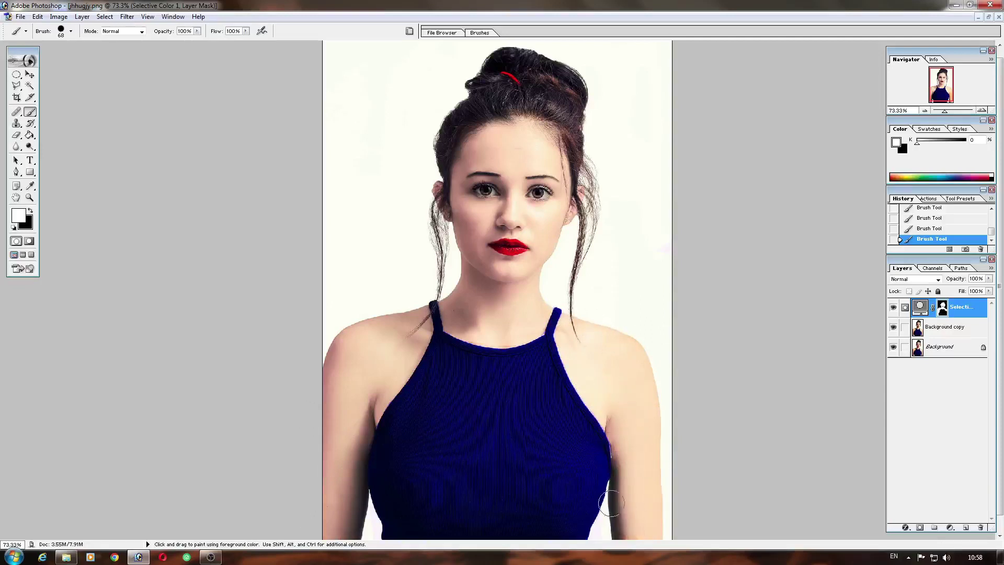
pyautogui.hotkey('ctrl', '-')
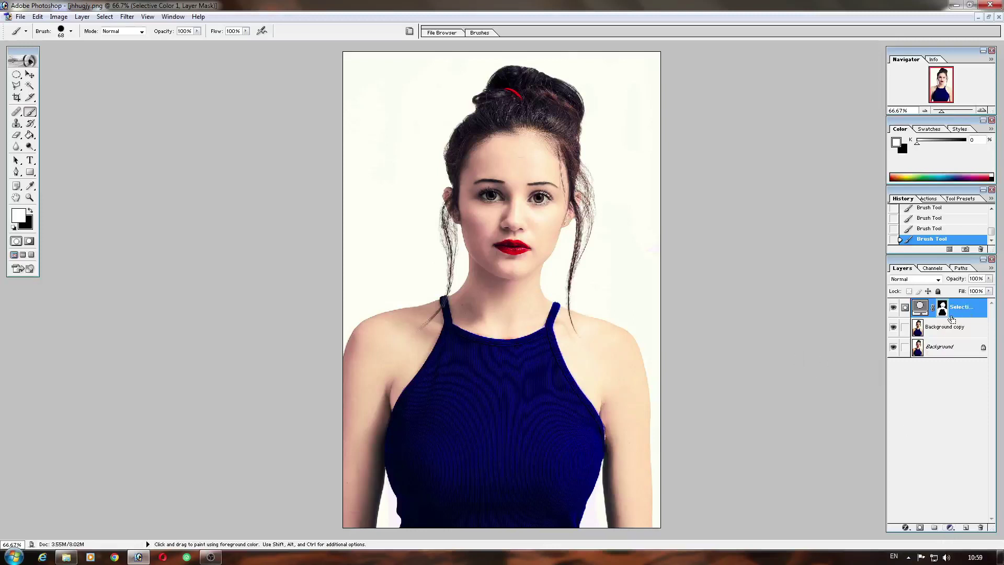
pyautogui.hotkey('ctrl', 'e')
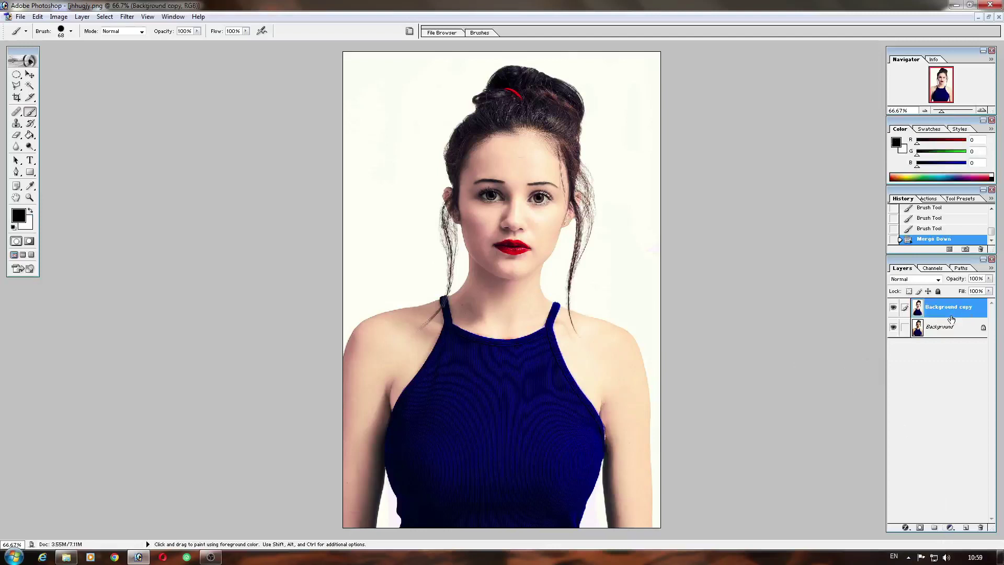
# - Add a Hue/Saturation adjustment layer that slightly raises the saturation of the Reds
pyautogui.click(951, 527)
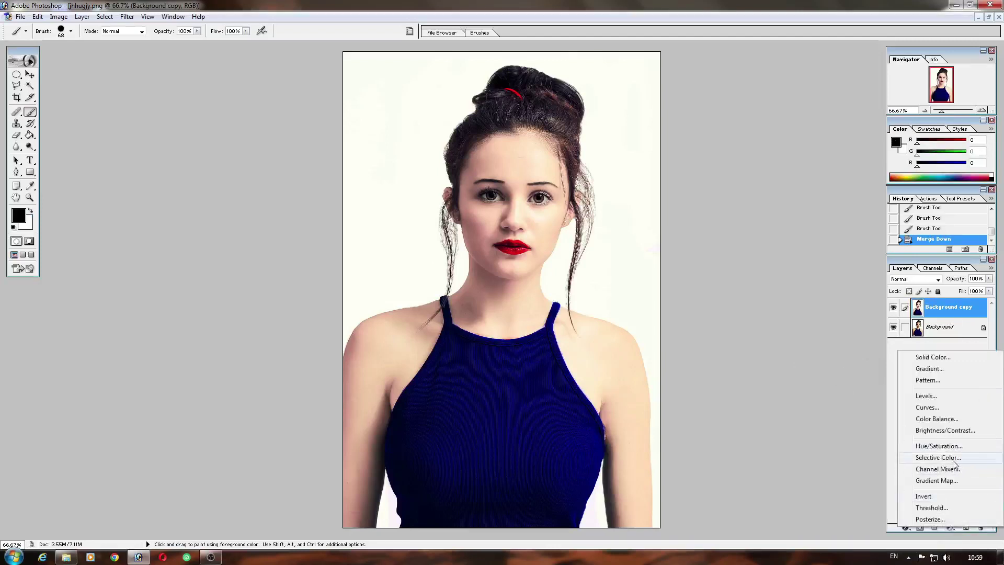
pyautogui.click(939, 447)
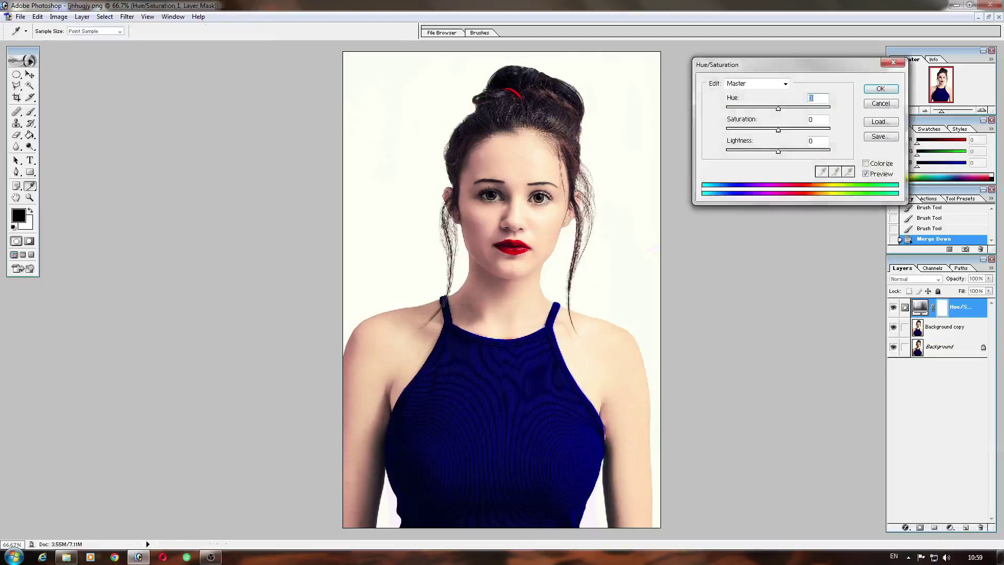
pyautogui.click(788, 130)
pyautogui.click(759, 84)
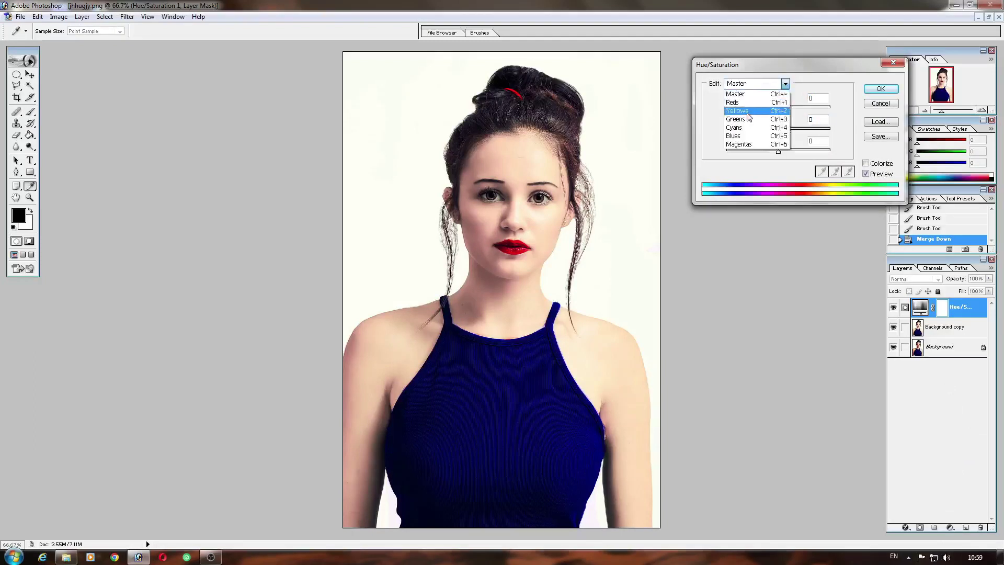
pyautogui.click(749, 103)
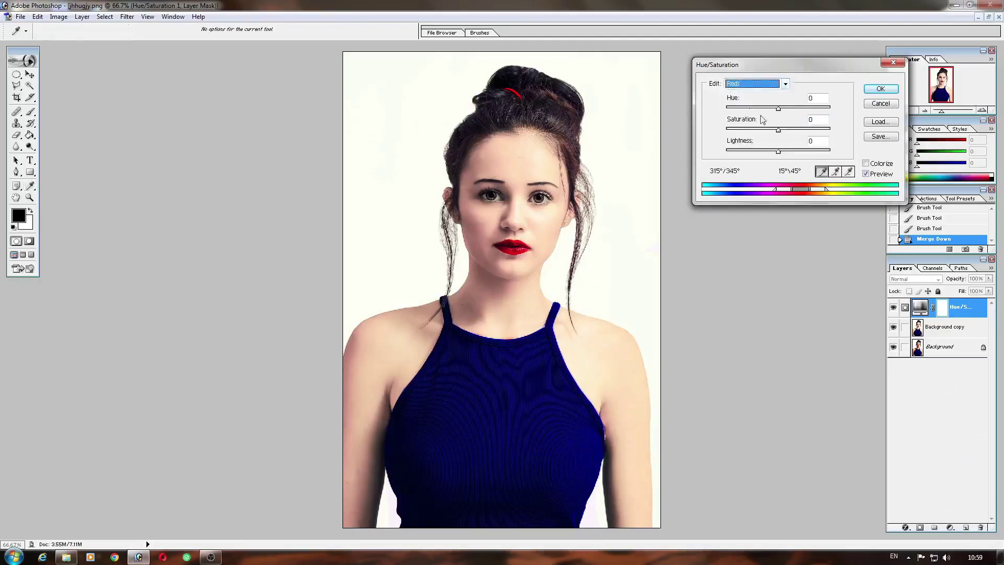
pyautogui.click(789, 130)
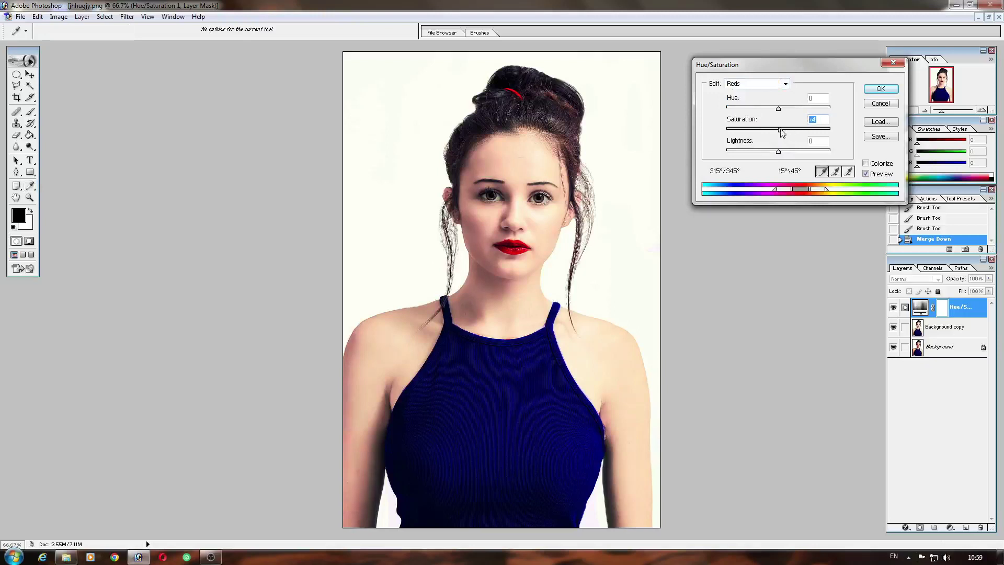
pyautogui.moveTo(782, 131); pyautogui.dragTo(788, 132)
pyautogui.click(881, 89)
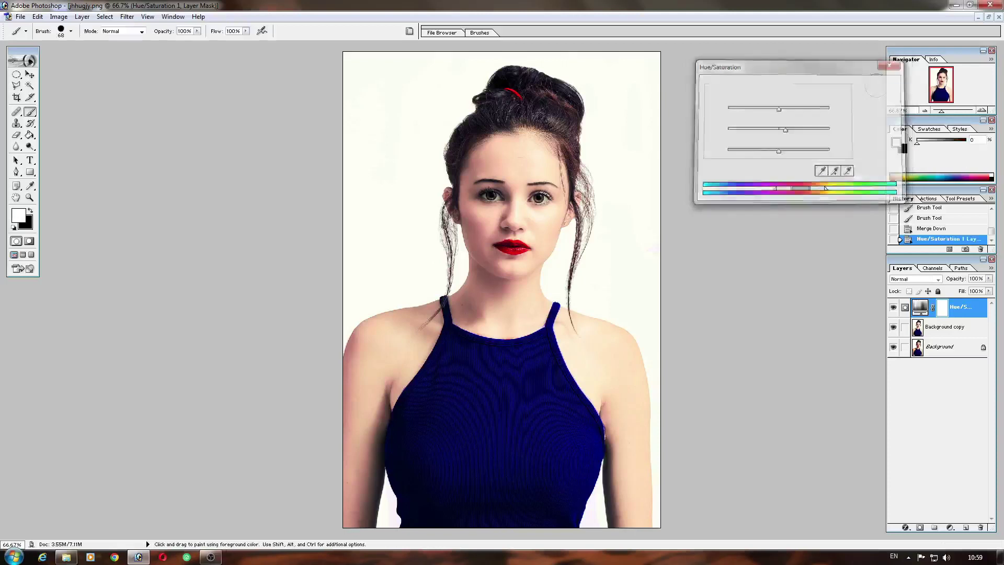
pyautogui.press('x')
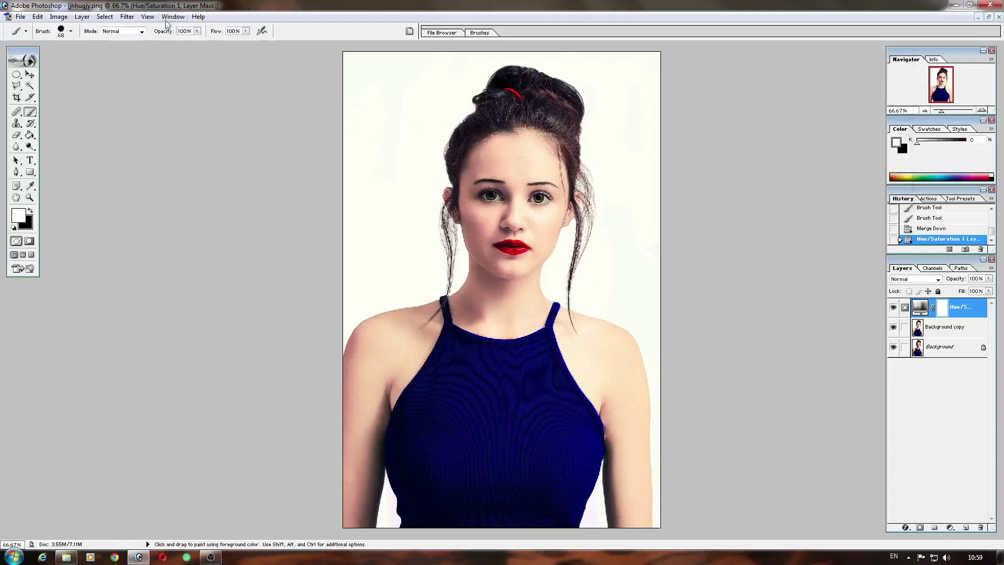
pyautogui.click(127, 16)
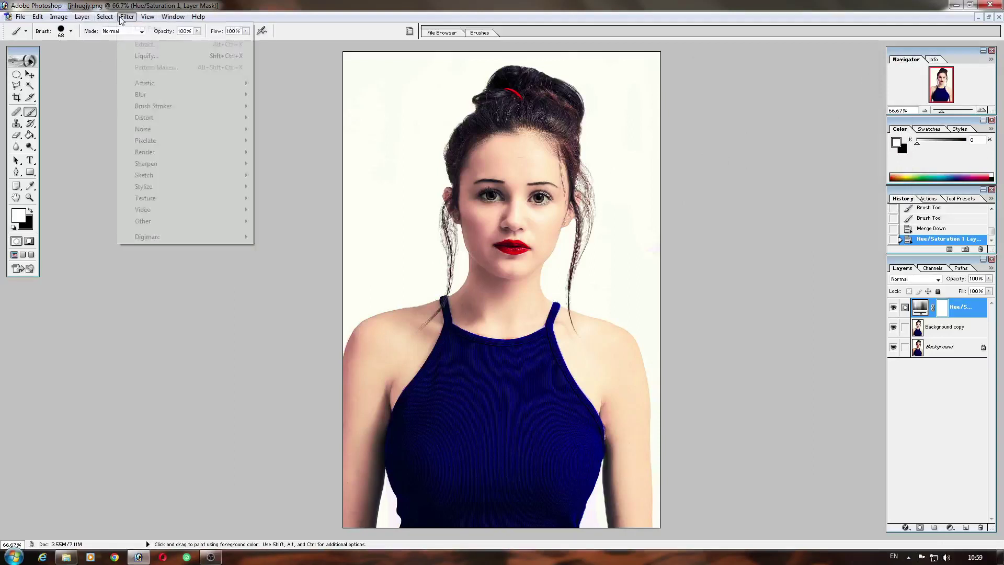
pyautogui.moveTo(150, 98)
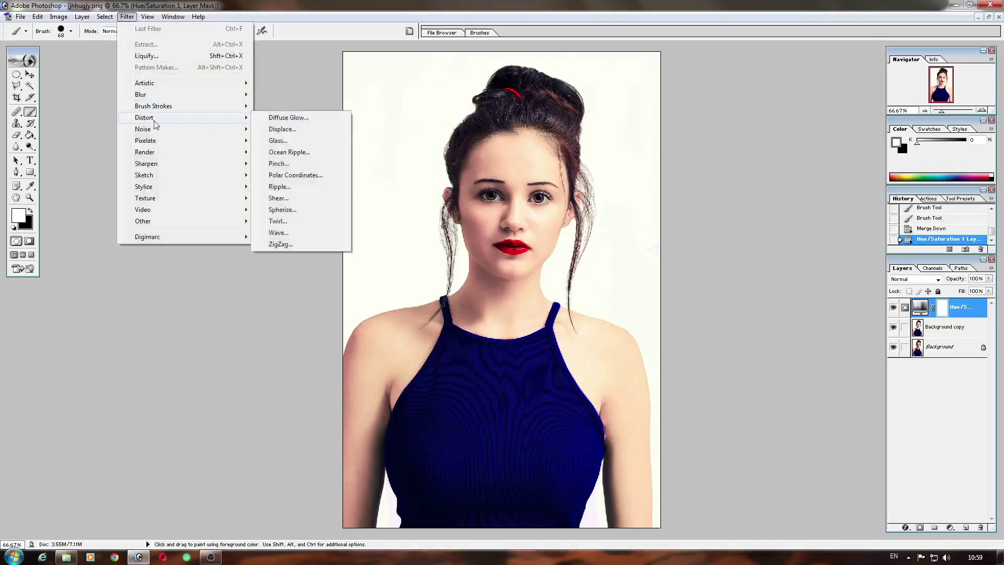
pyautogui.moveTo(156, 132)
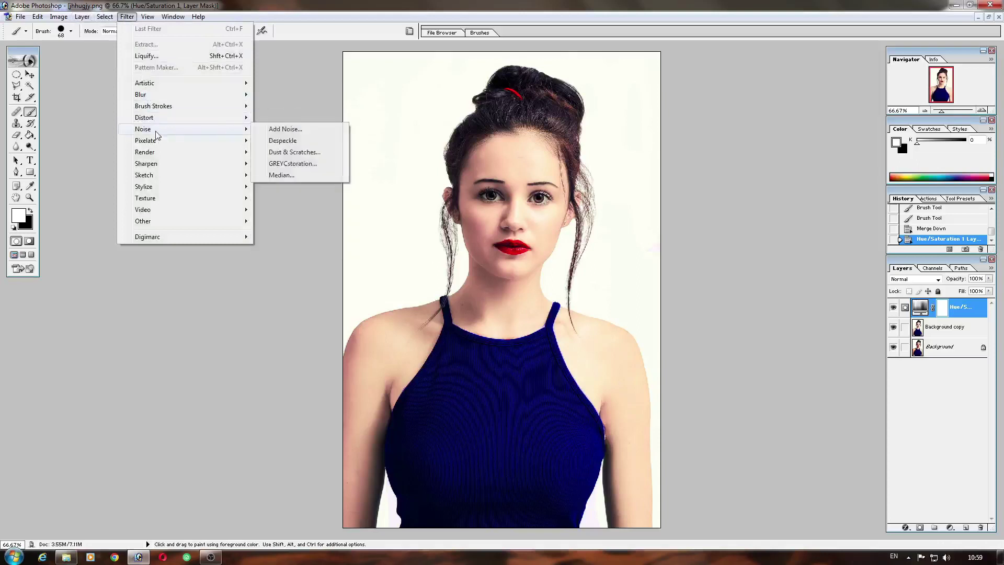
pyautogui.click(285, 163)
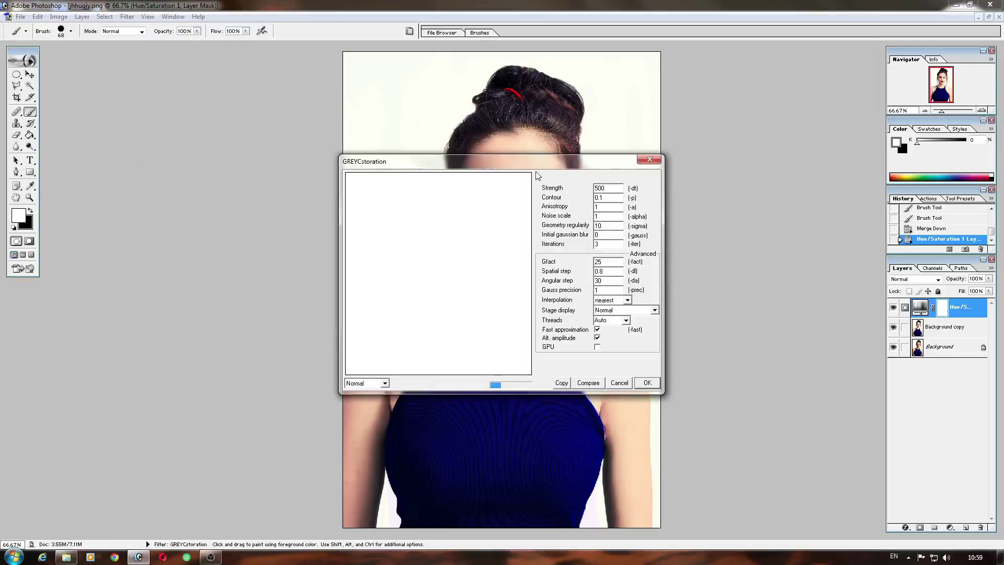
pyautogui.click(650, 159)
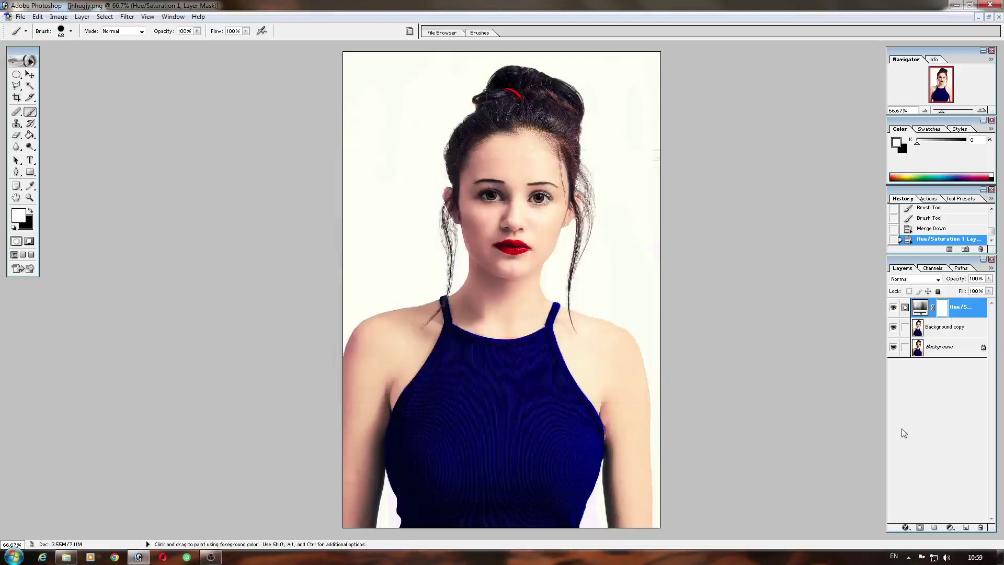
# - Merge the Hue/Saturation adjustment down into Background copy, and open the GREYCstoration filter with the face framed in its preview
pyautogui.hotkey('ctrl', 'e')
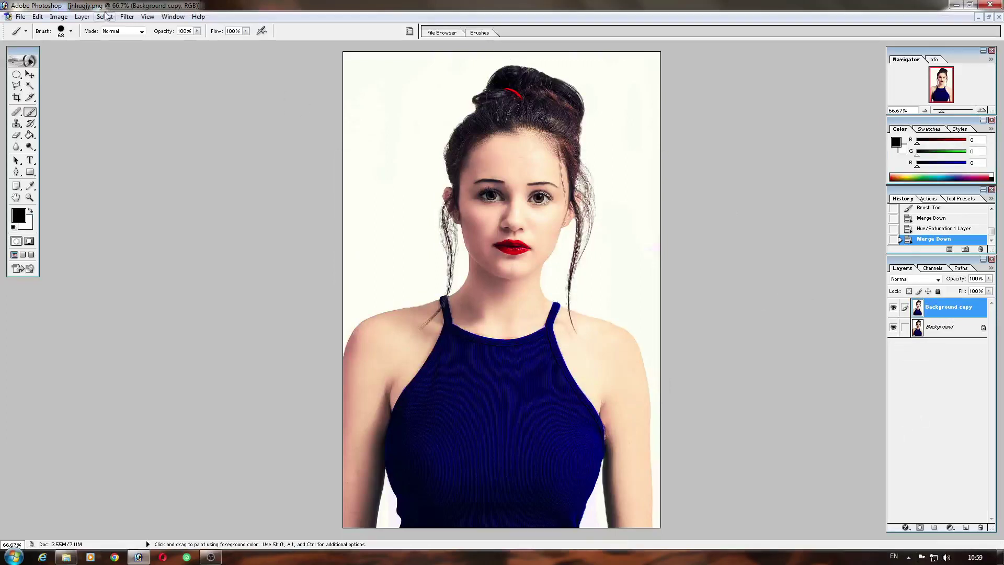
pyautogui.click(128, 17)
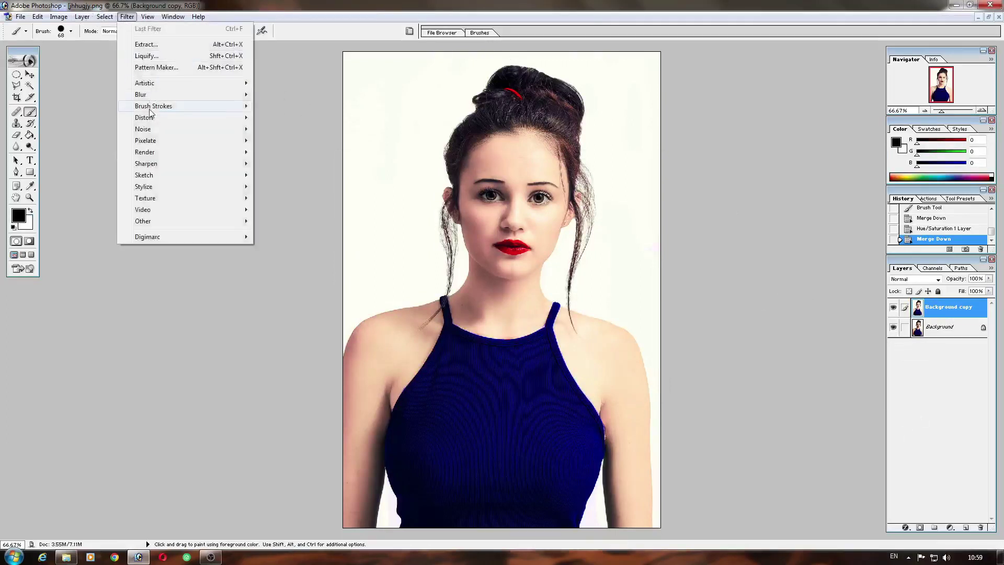
pyautogui.moveTo(150, 98)
pyautogui.moveTo(147, 129)
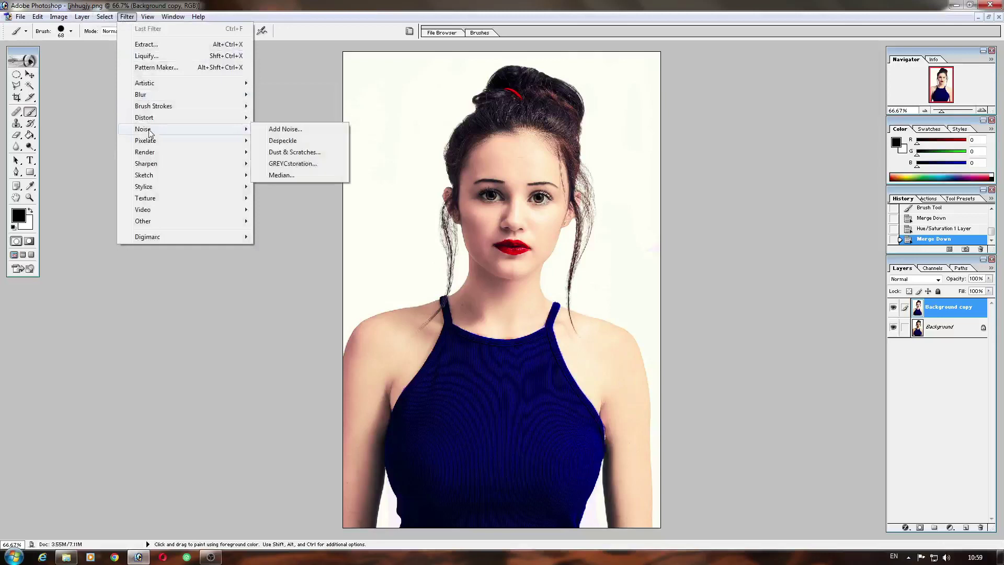
pyautogui.click(285, 164)
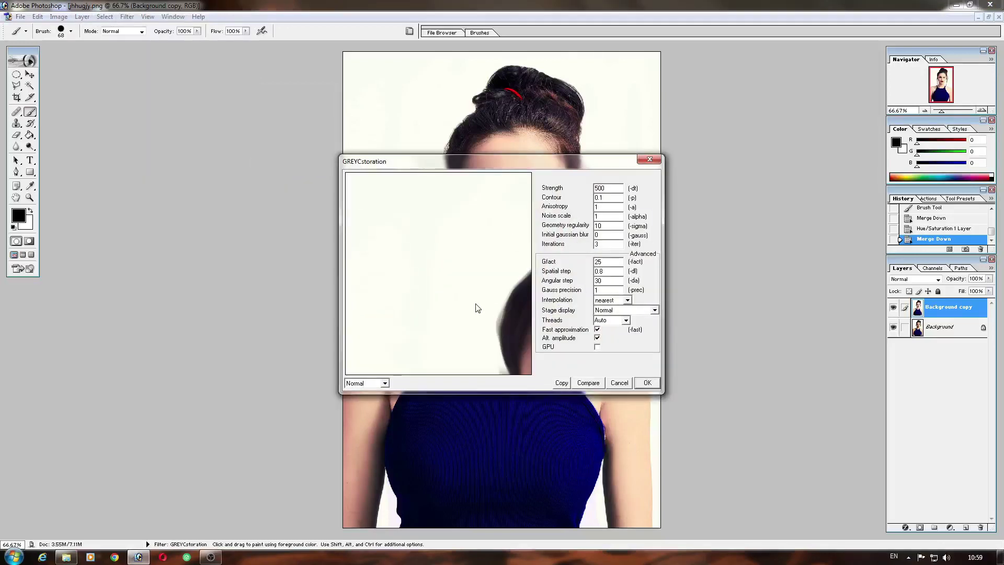
pyautogui.moveTo(478, 312); pyautogui.dragTo(389, 218)
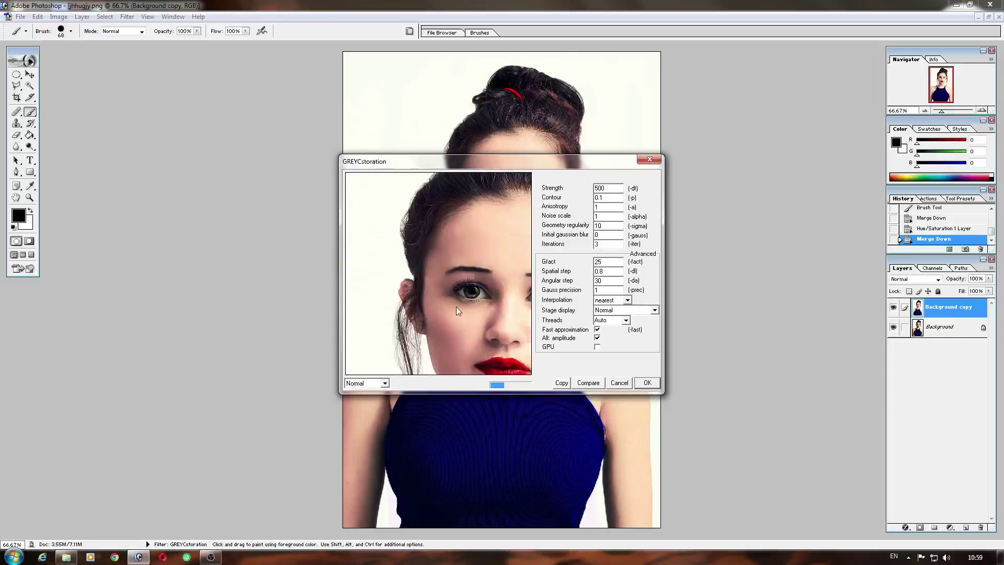
pyautogui.moveTo(463, 318); pyautogui.dragTo(427, 291)
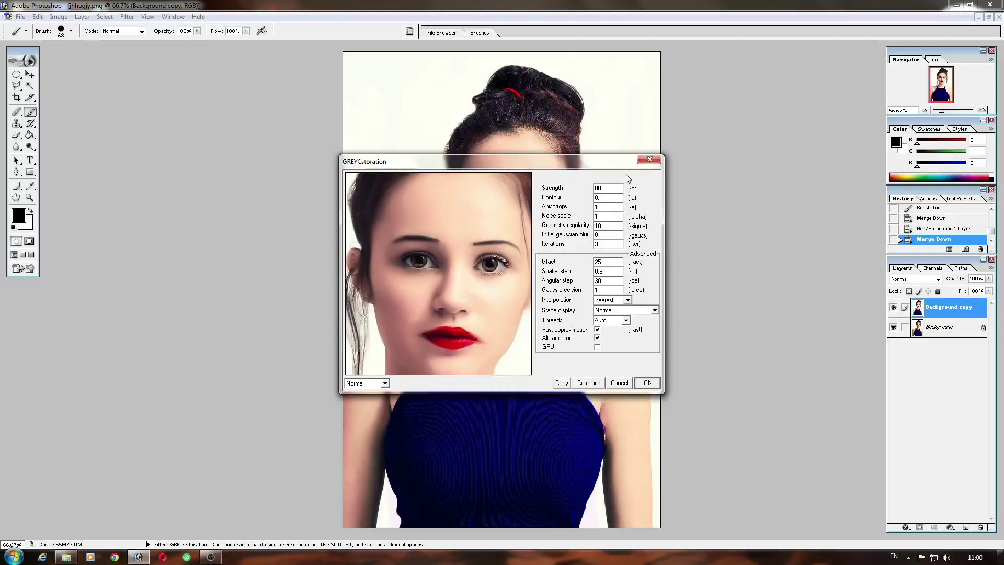
# - Try GREYCstoration Strength values of 200, 1000, 100, 120 and 820 on the face preview
pyautogui.write('2')
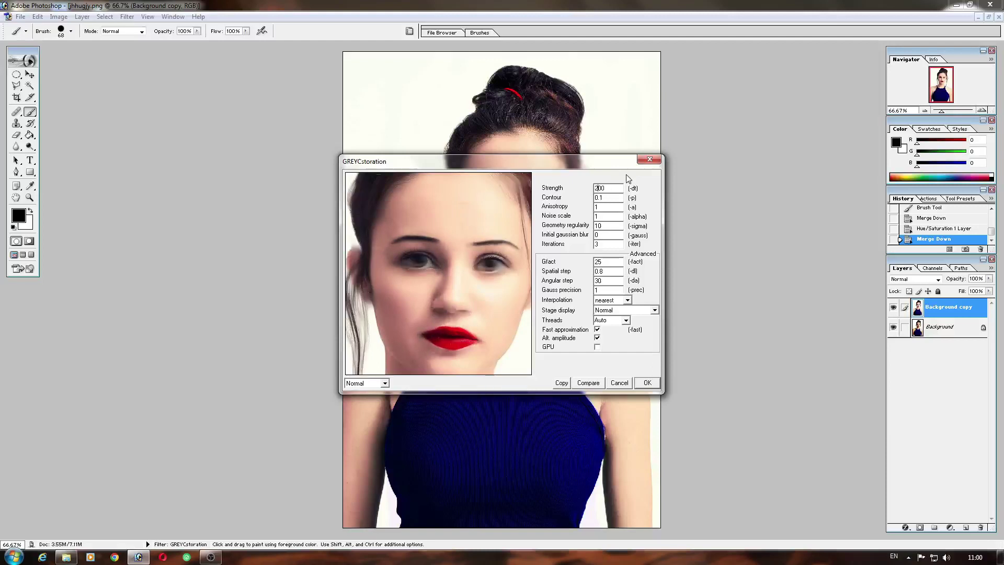
pyautogui.press('BackSpace')
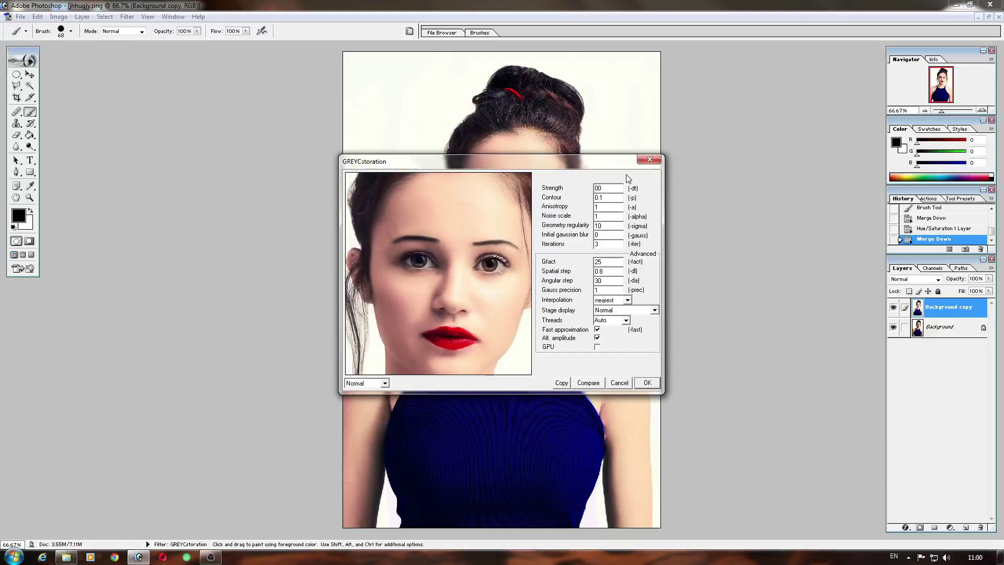
pyautogui.write('1000')
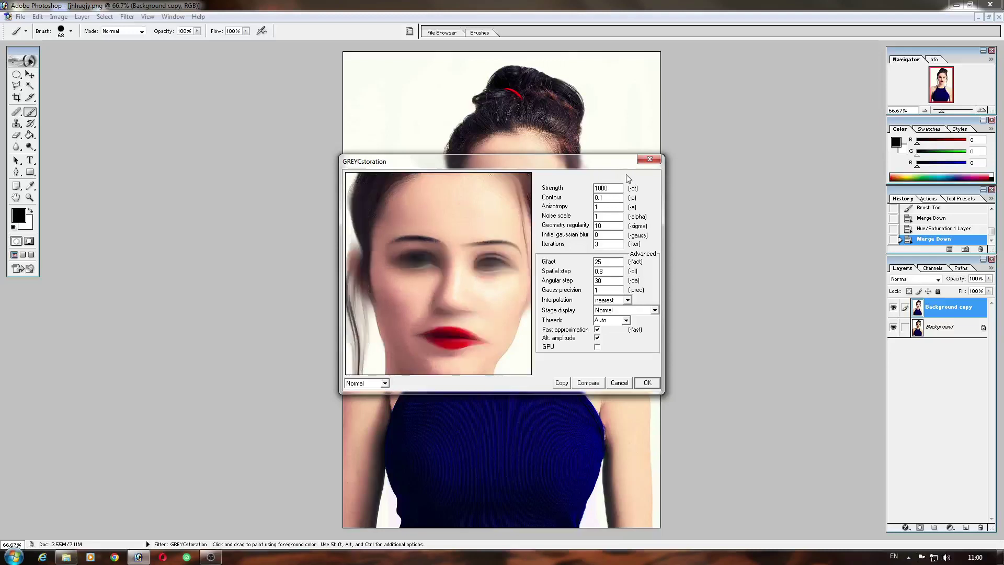
pyautogui.press('BackSpace')
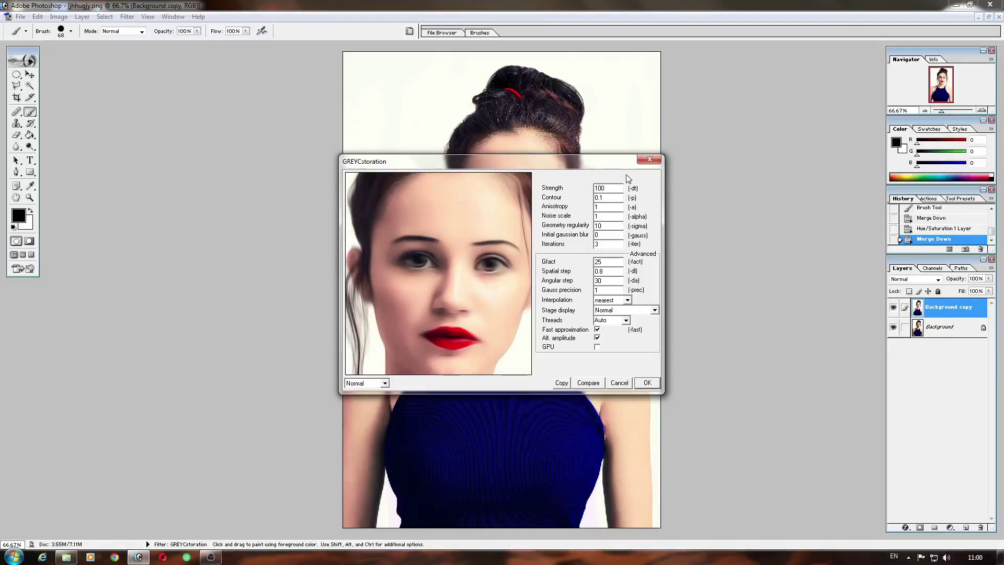
pyautogui.press('Delete')
pyautogui.write('2')
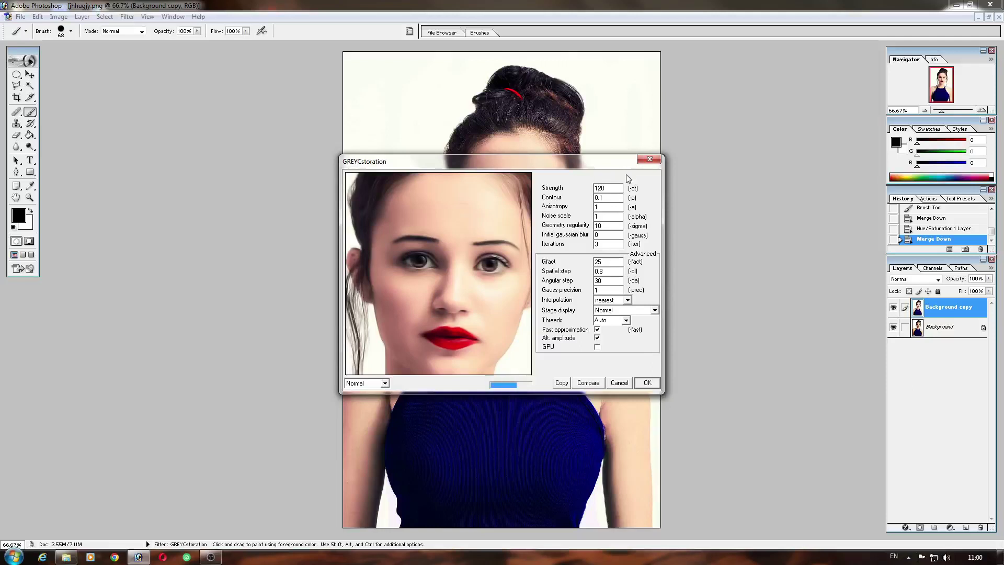
pyautogui.press('BackSpace')
pyautogui.press('BackSpace')
pyautogui.write('82')
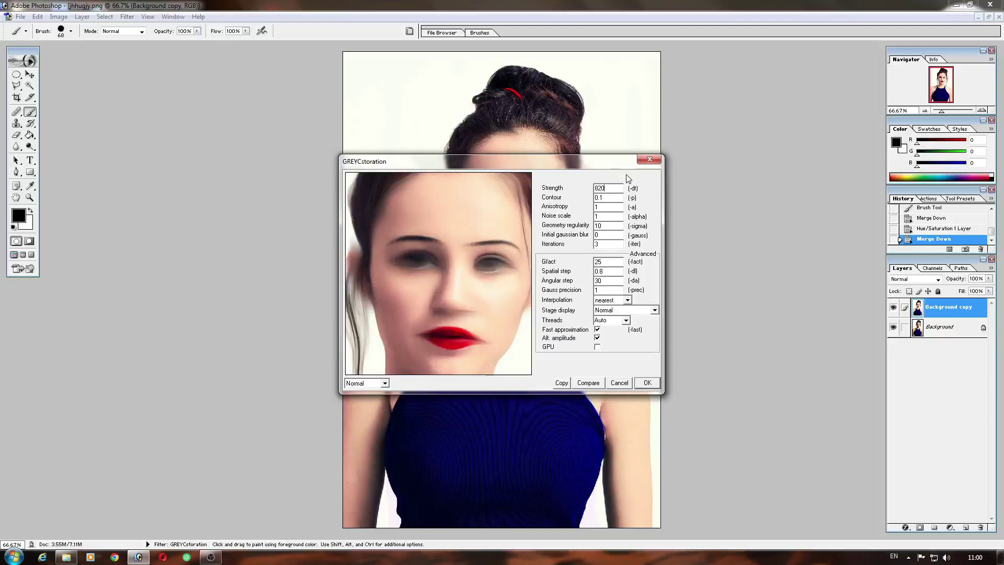
# - Set the GREYCstoration Strength to 80 and apply the filter to Background copy
pyautogui.press('BackSpace')
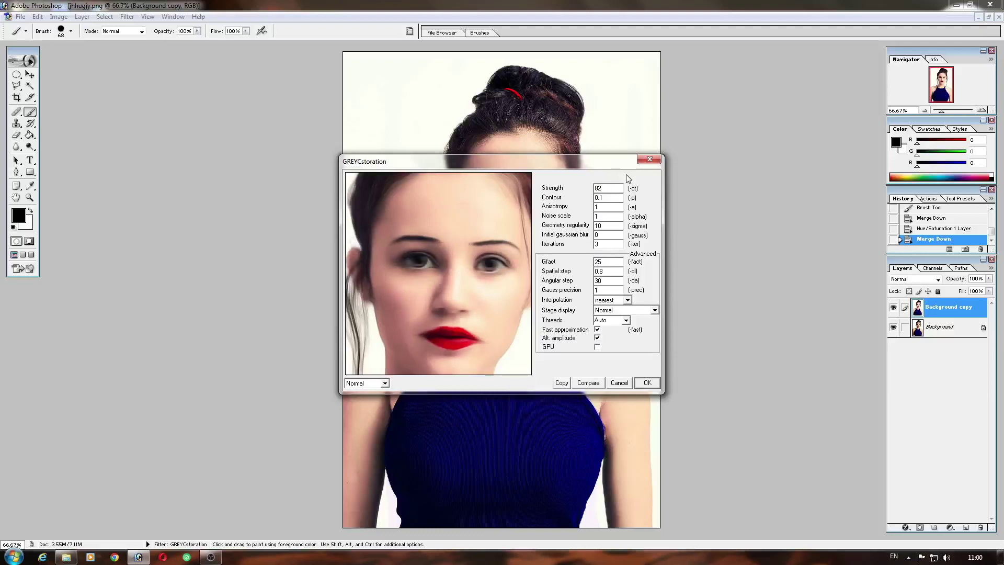
pyautogui.press('BackSpace')
pyautogui.write('0')
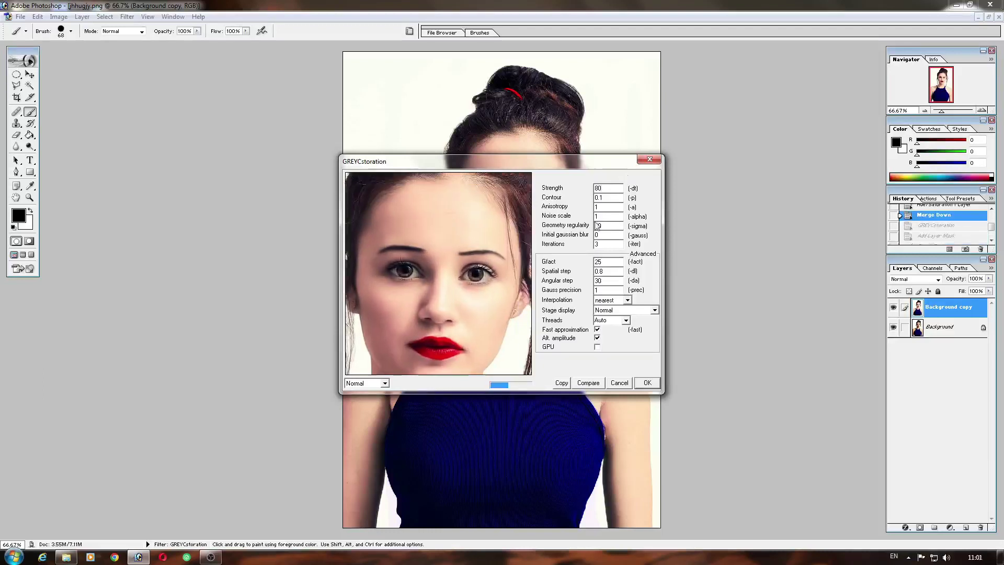
pyautogui.press('BackSpace')
pyautogui.press('Return')
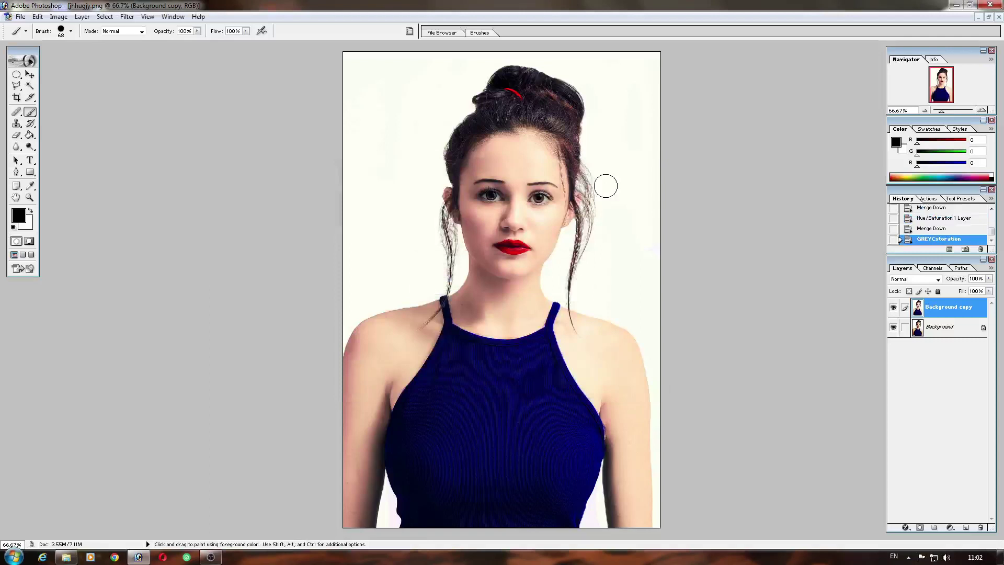
# - Brighten Background copy with Curves, raising an RGB midtone point to input 112 and output 148
pyautogui.hotkey('ctrl', 'm')
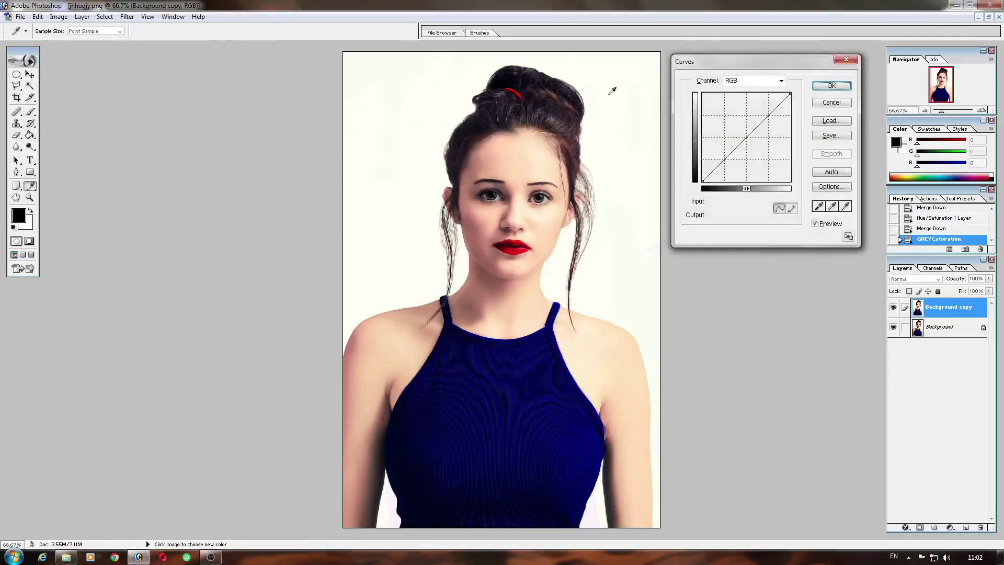
pyautogui.moveTo(742, 142); pyautogui.dragTo(742, 132)
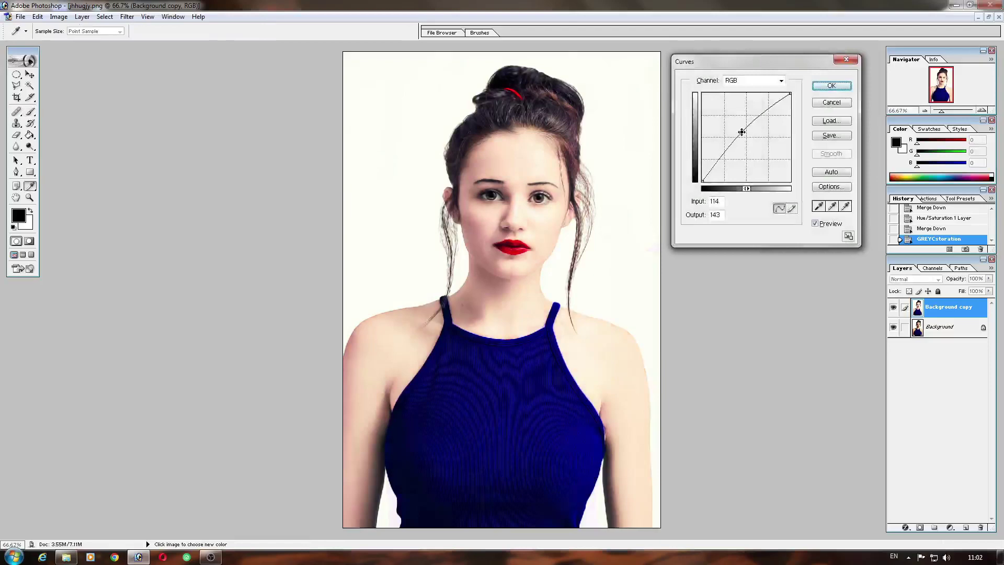
pyautogui.moveTo(742, 132); pyautogui.dragTo(741, 130)
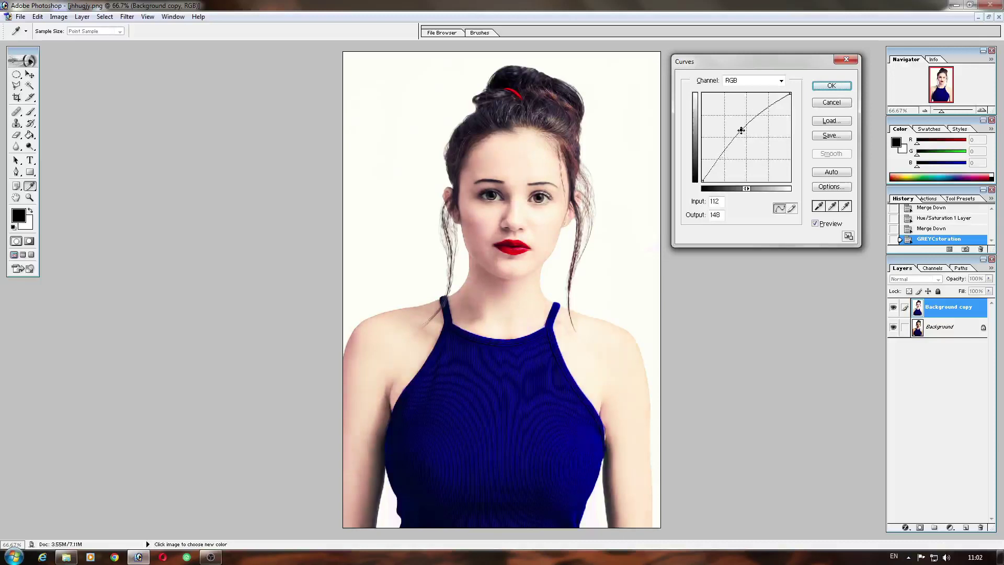
pyautogui.click(832, 86)
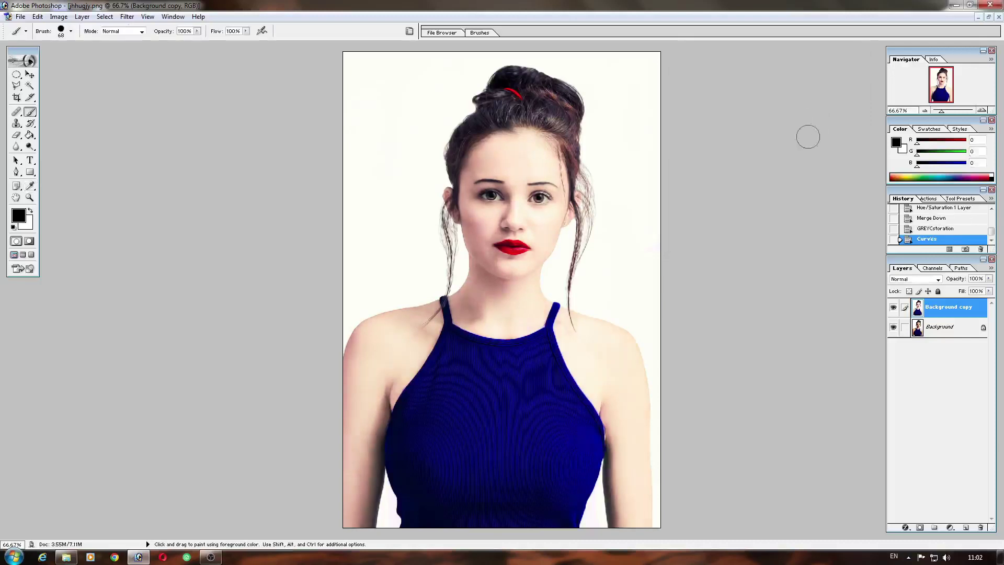
# - Compare the retouched portrait with the original at 50% zoom by repeatedly hiding and showing Background copy
pyautogui.hotkey('ctrl', '-')
pyautogui.hotkey('ctrl', '-')
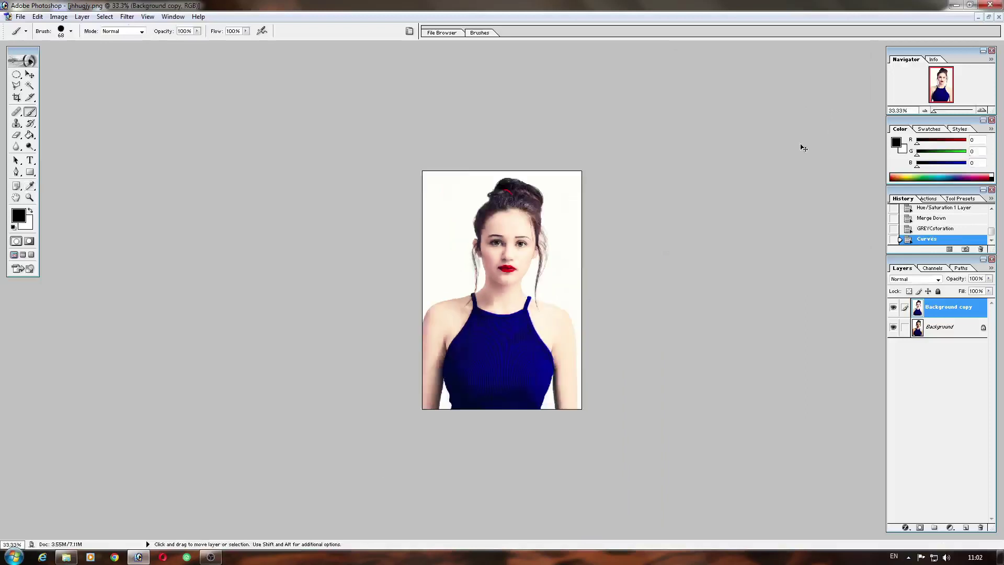
pyautogui.hotkey('ctrl', '+')
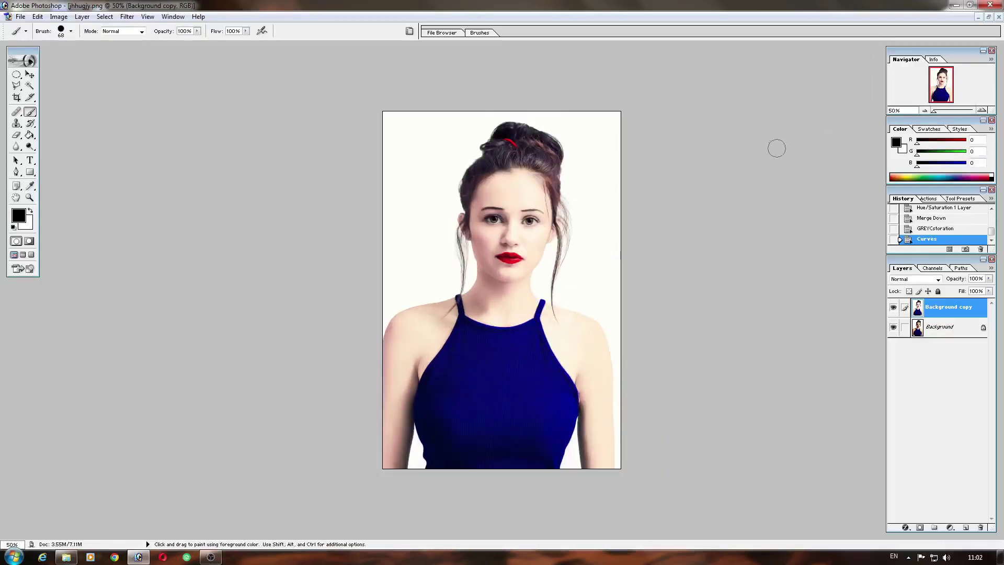
pyautogui.click(894, 308)
pyautogui.click(893, 308)
pyautogui.click(894, 309)
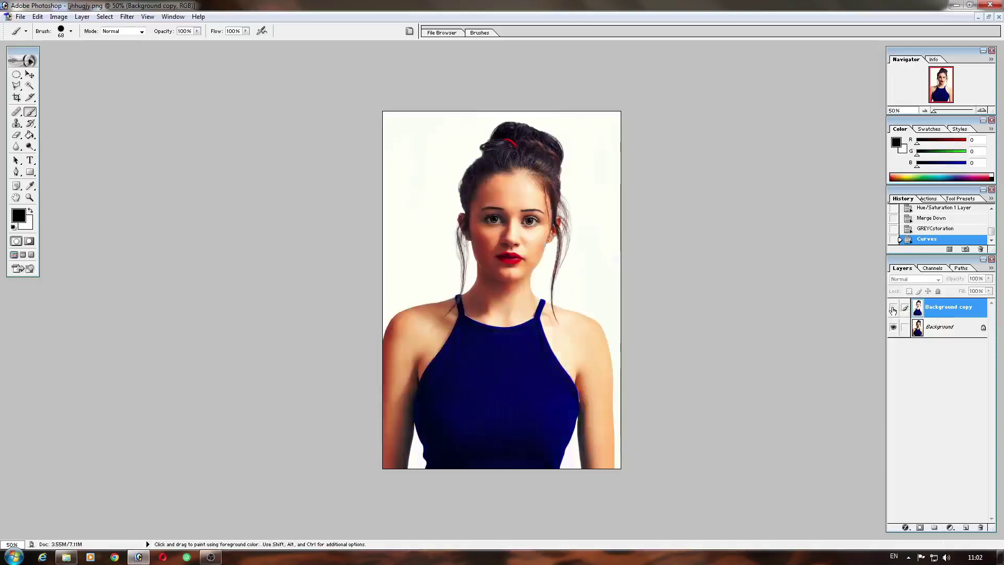
pyautogui.click(894, 309)
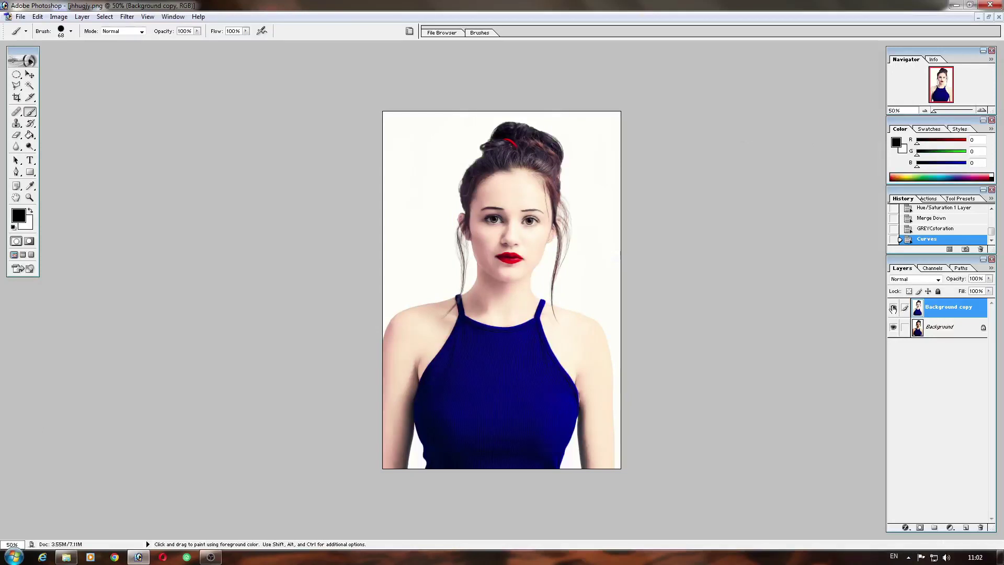
pyautogui.click(894, 309)
pyautogui.click(893, 308)
pyautogui.click(894, 309)
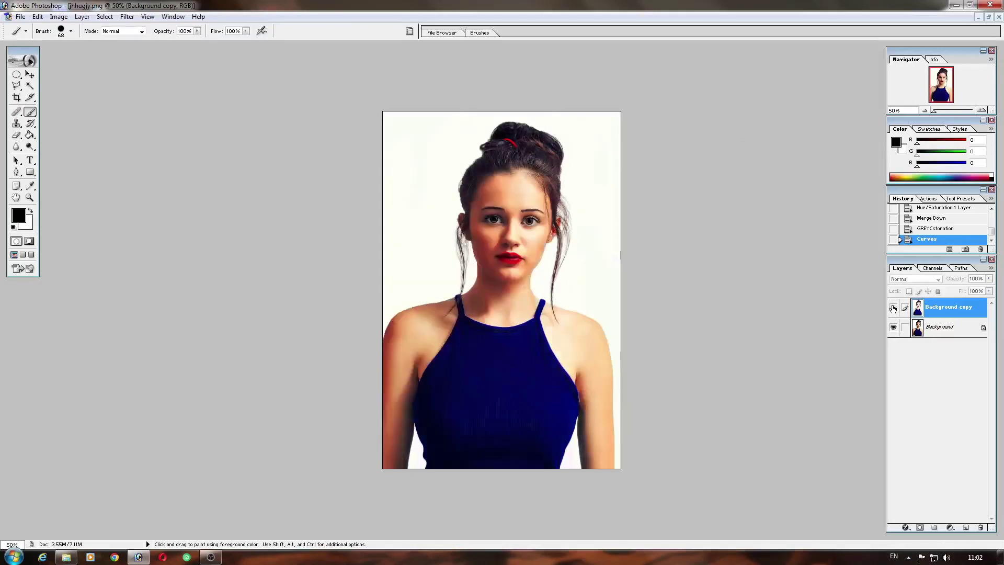
pyautogui.click(893, 308)
pyautogui.click(893, 308)
pyautogui.click(893, 308)
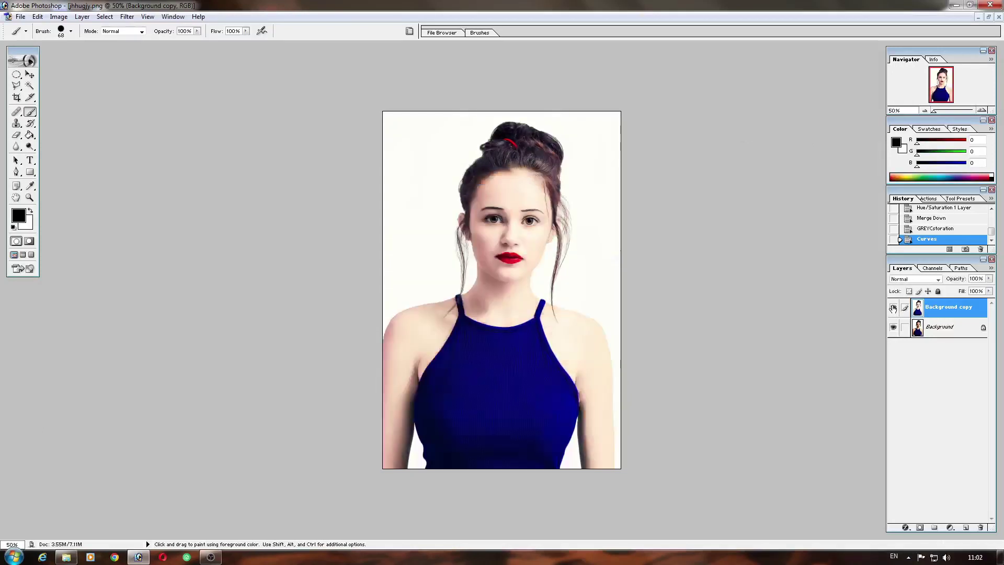
pyautogui.click(893, 308)
pyautogui.click(893, 308)
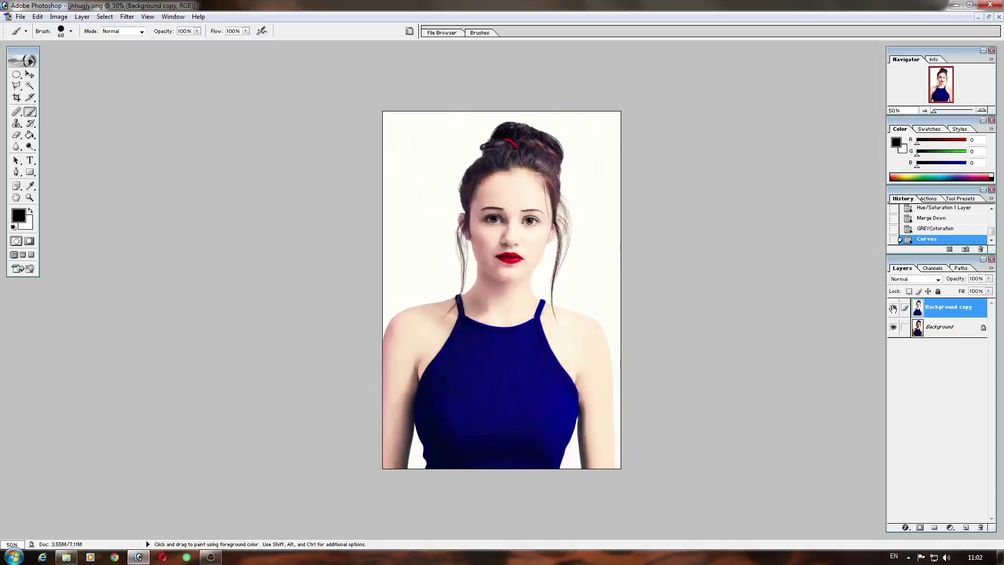